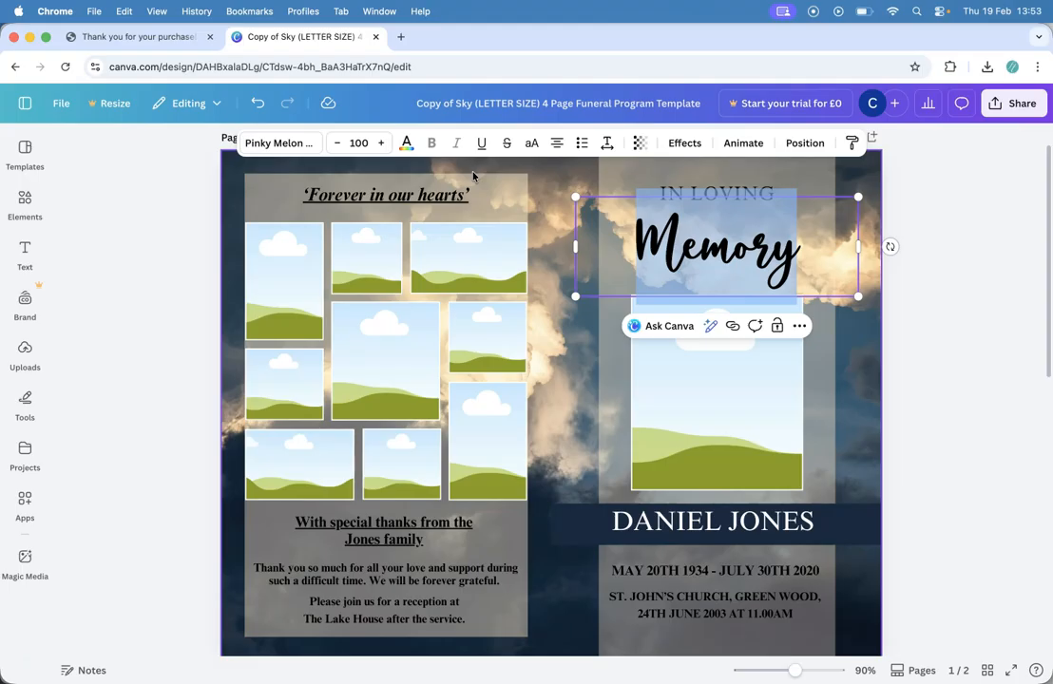
Step: Set the 'Memory' heading in the Apricots handwriting font
left_click(293, 143)
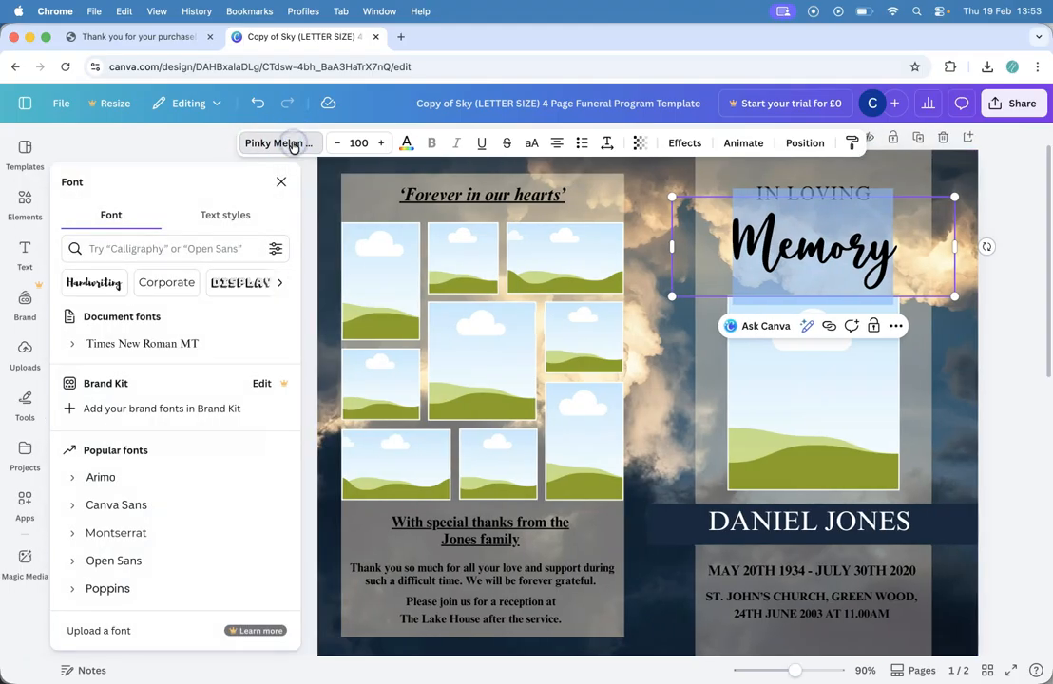
left_click(171, 247)
left_click(93, 283)
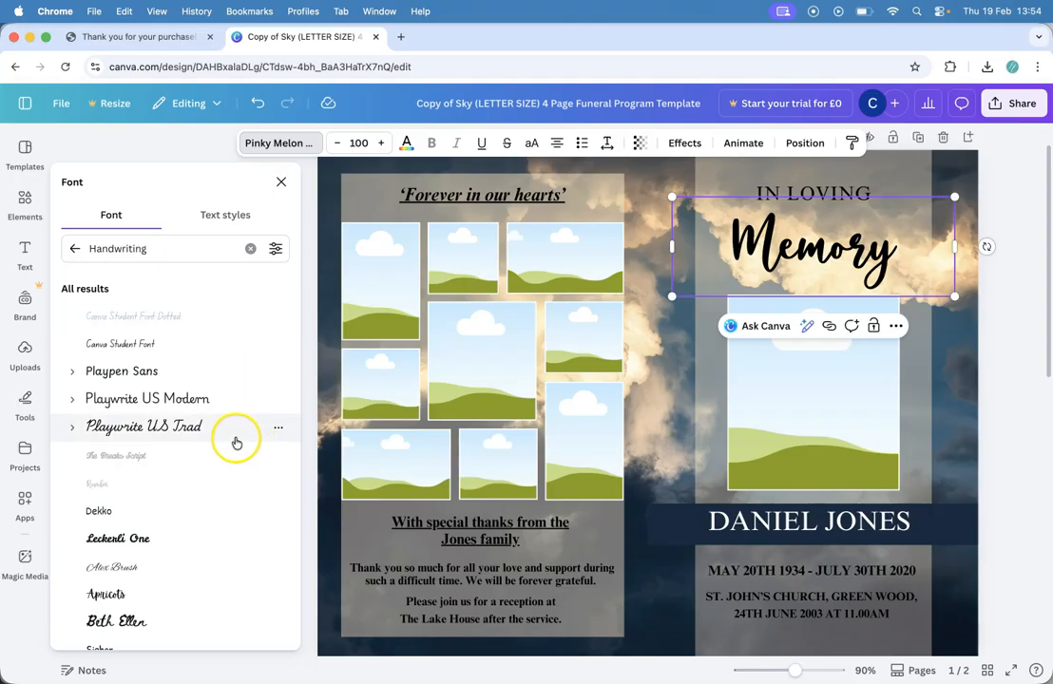
scroll(196, 493, "down", 1)
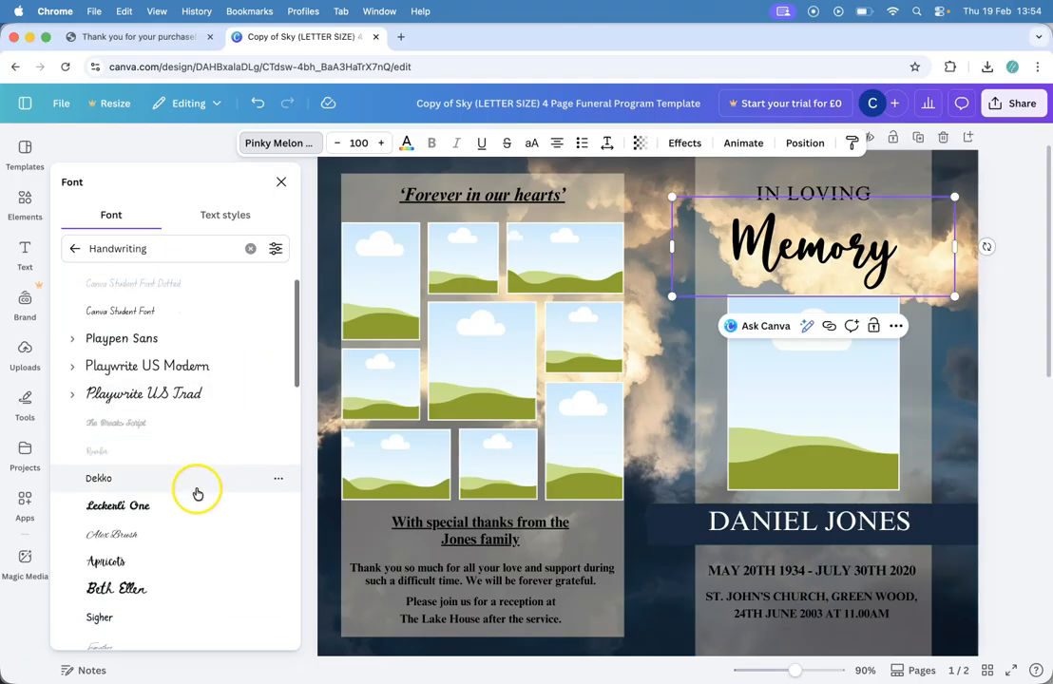
left_click(128, 562)
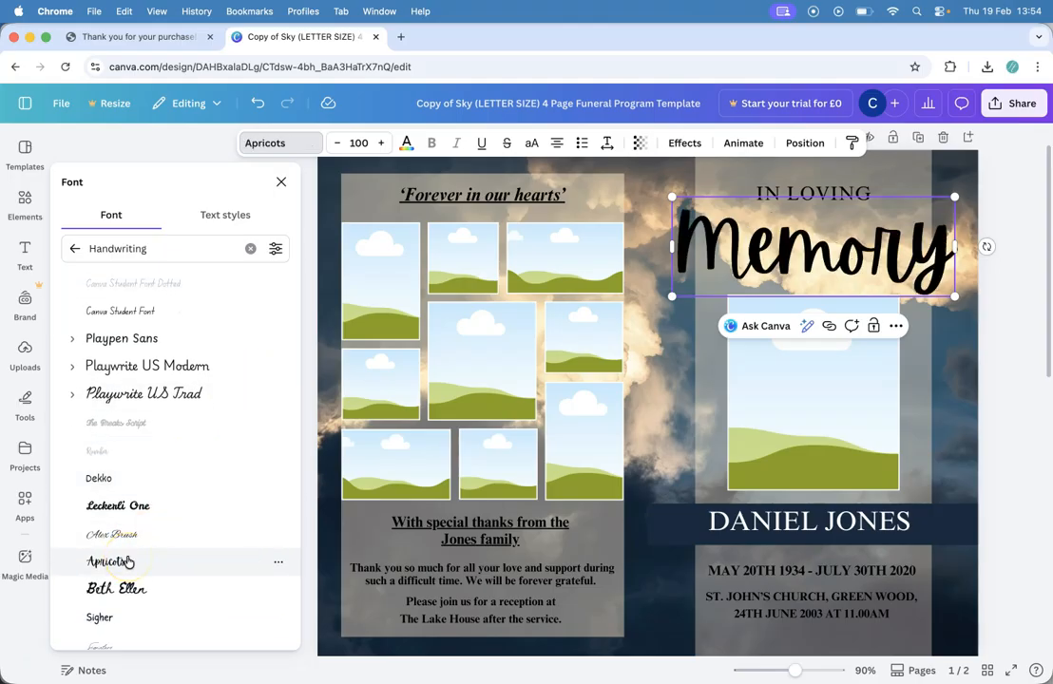
left_click(129, 562)
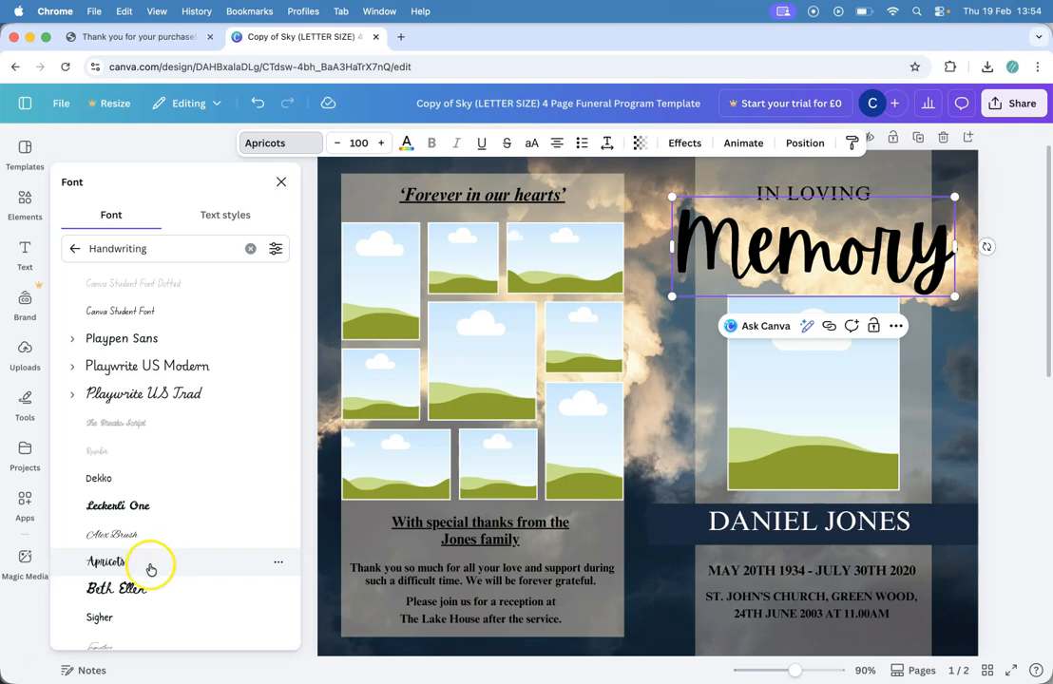
Step: Reduce the 'Memory' heading's font size to 74
double_click(840, 257)
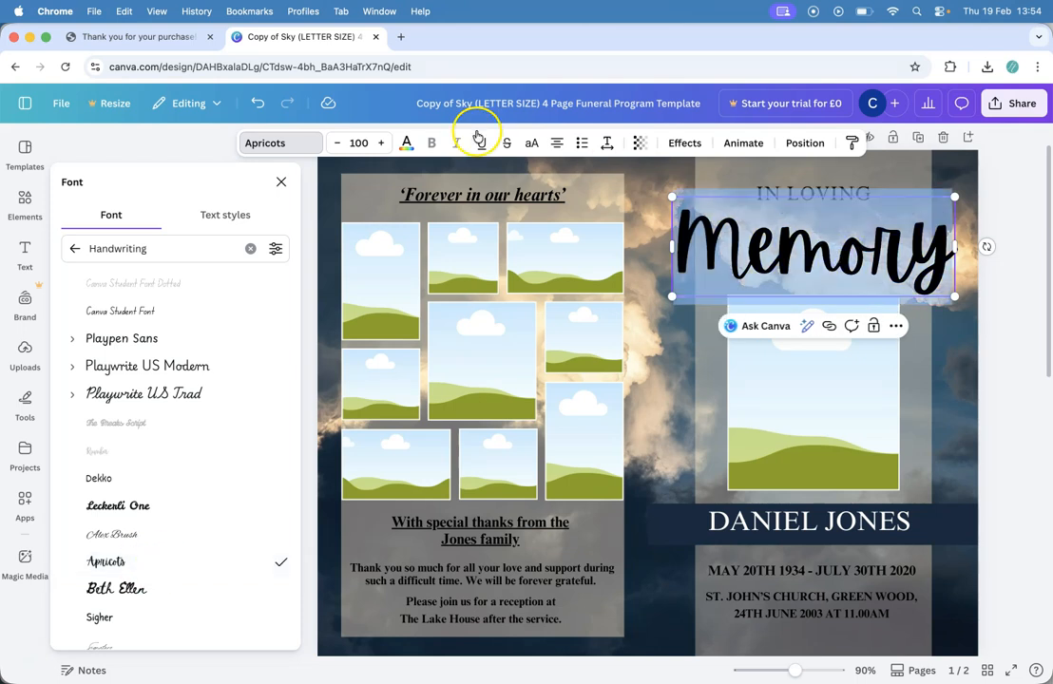
left_click(339, 143)
left_click(340, 144)
left_click(339, 143)
left_click(339, 143)
left_click(339, 143)
left_click(340, 143)
left_click(339, 144)
left_click(339, 143)
left_click(339, 143)
left_click(339, 144)
left_click(339, 143)
left_click(339, 143)
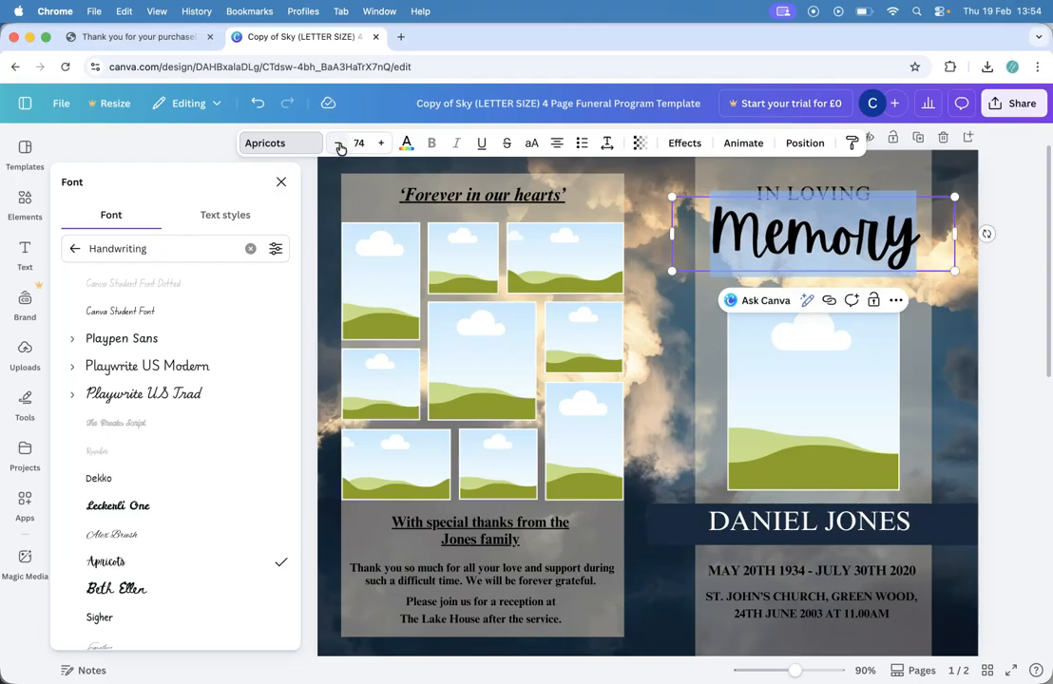
key("Escape")
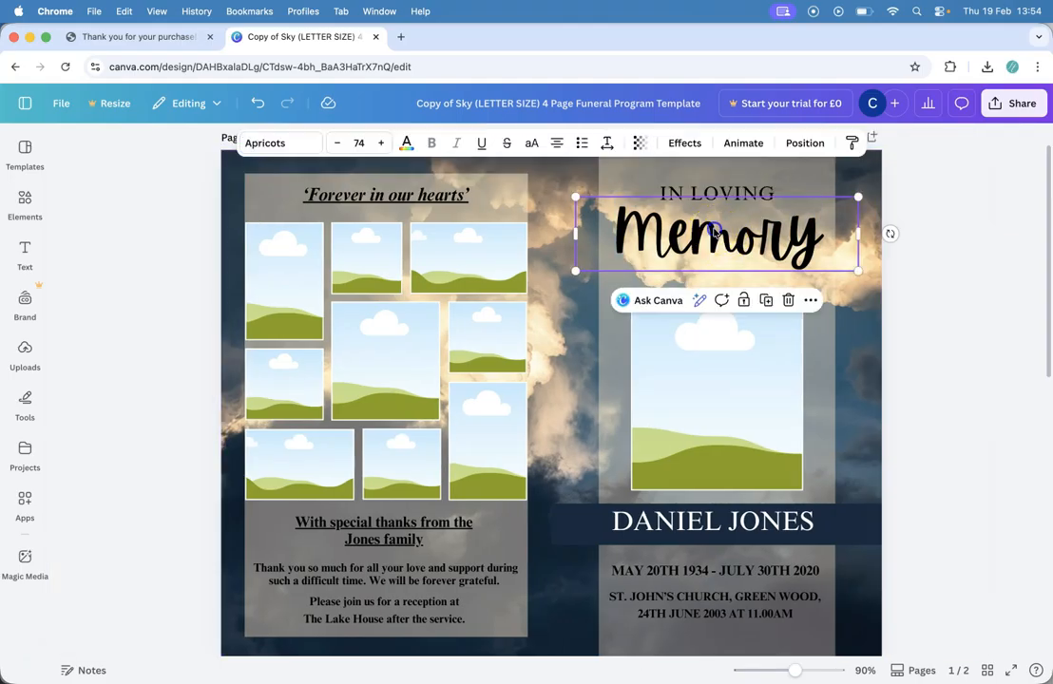
Step: Nudge Memory lower and enter the deceased's name and dates January 5, 1948 — February 10, 2026
left_click_drag(714, 231, 713, 236)
left_click(1032, 234)
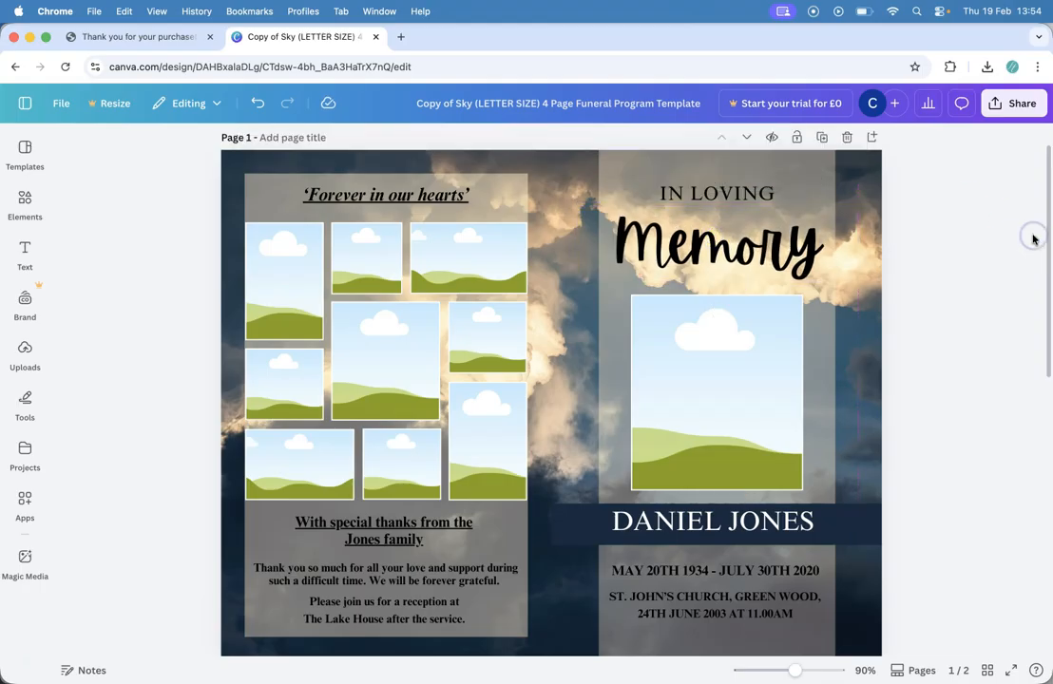
left_click(748, 525)
left_click(811, 522)
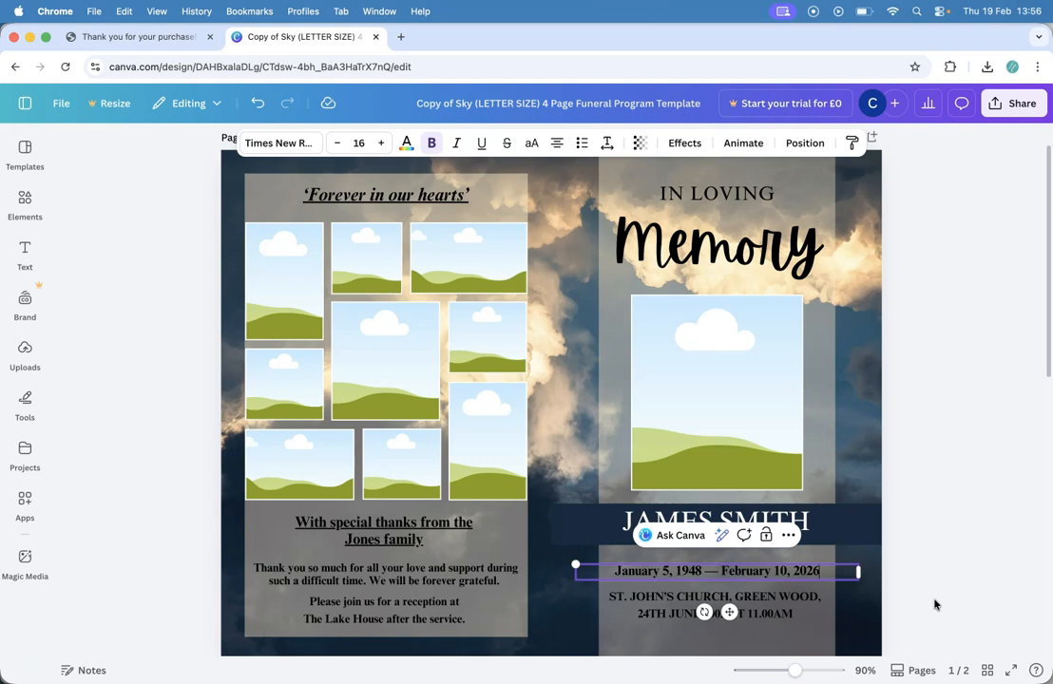
left_click(991, 598)
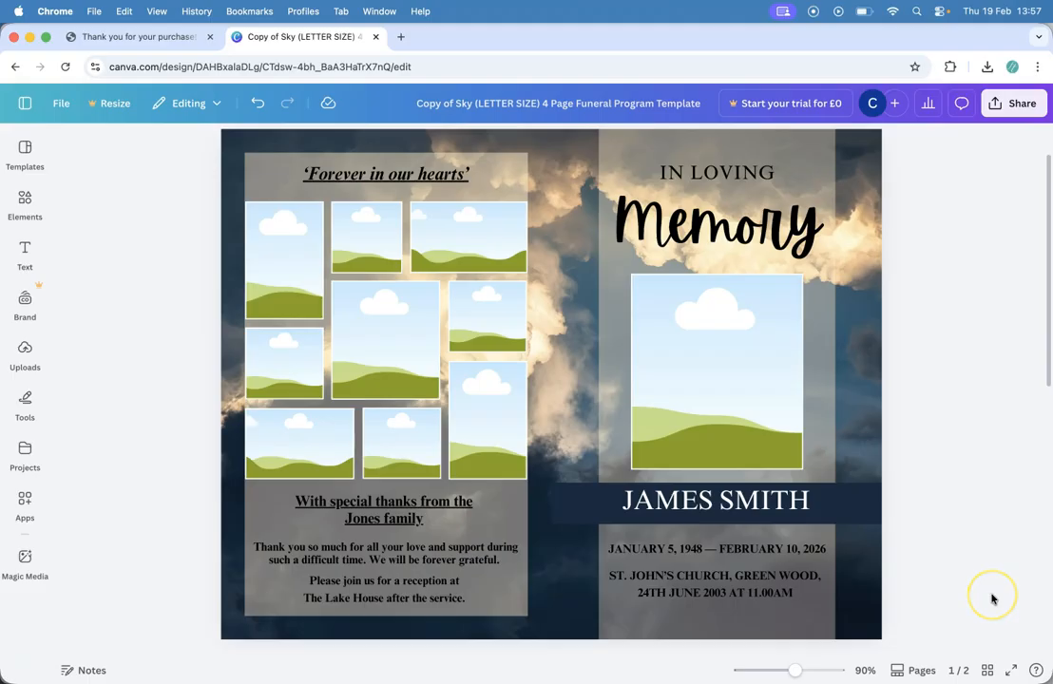
Step: Duplicate the date line below the church details and clear its text for the reception line
left_click(768, 555)
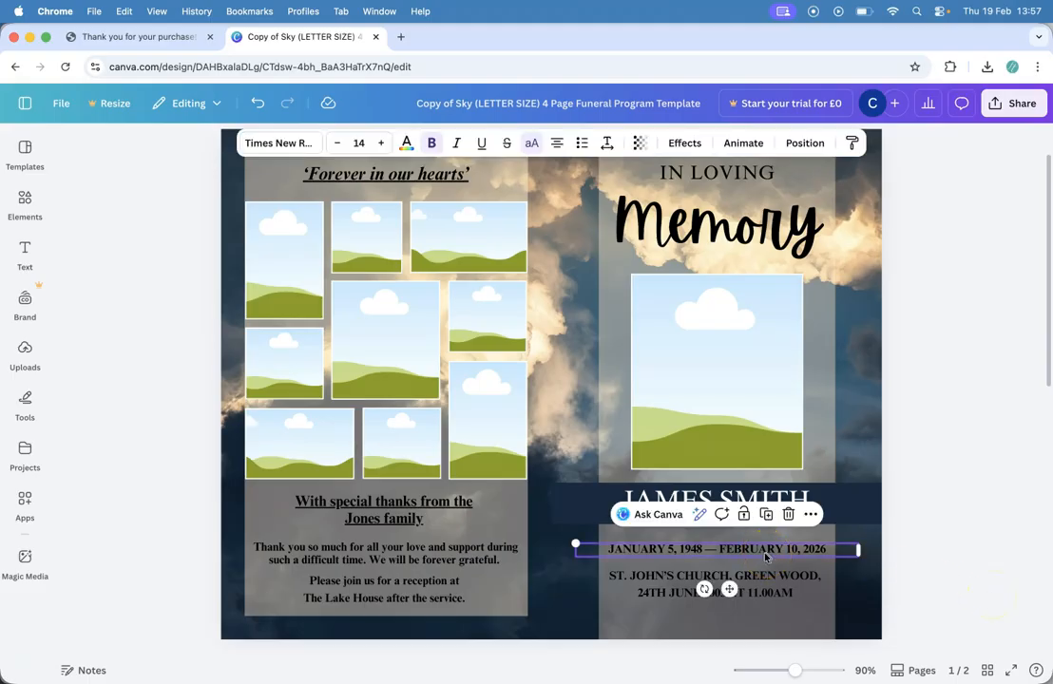
right_click(759, 552)
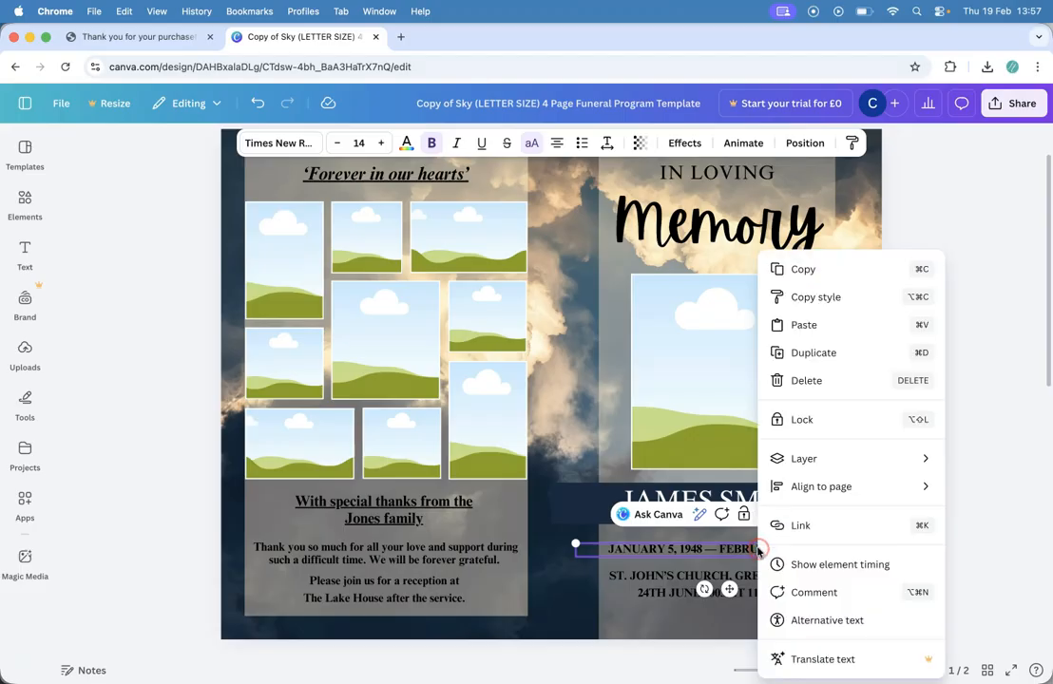
left_click(820, 267)
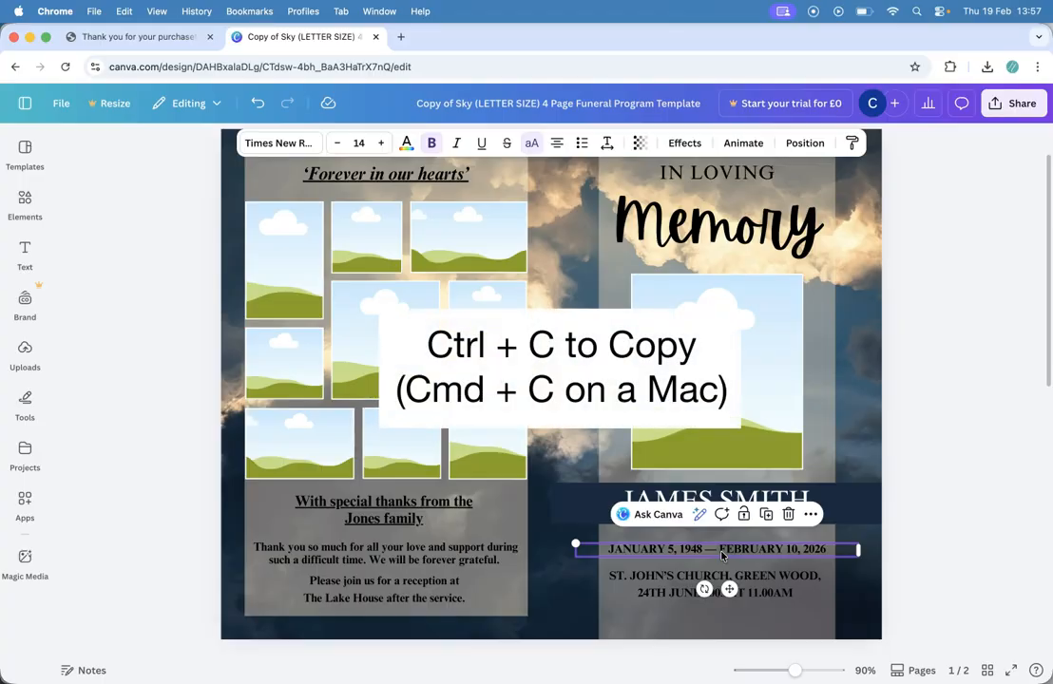
left_click(917, 561)
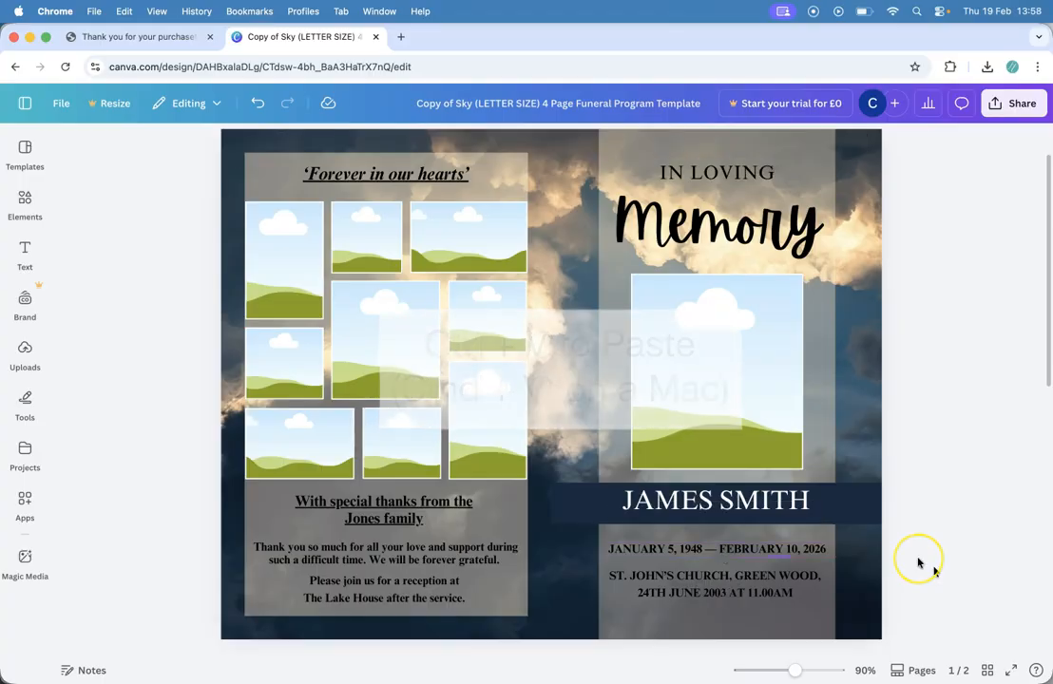
key("super+v")
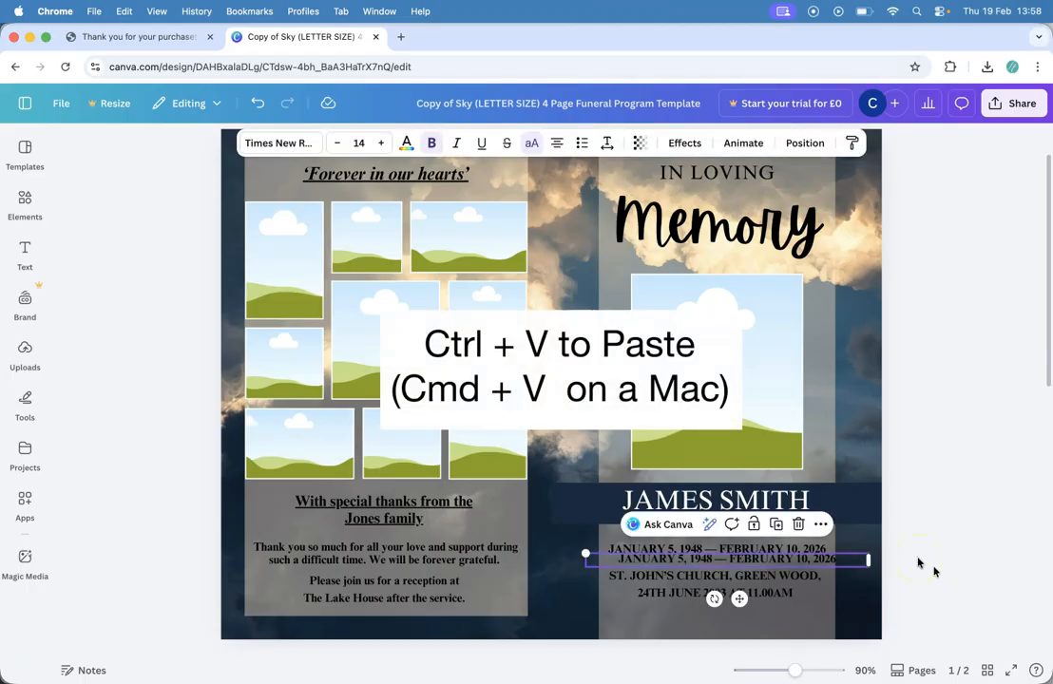
left_click_drag(737, 596, 728, 649)
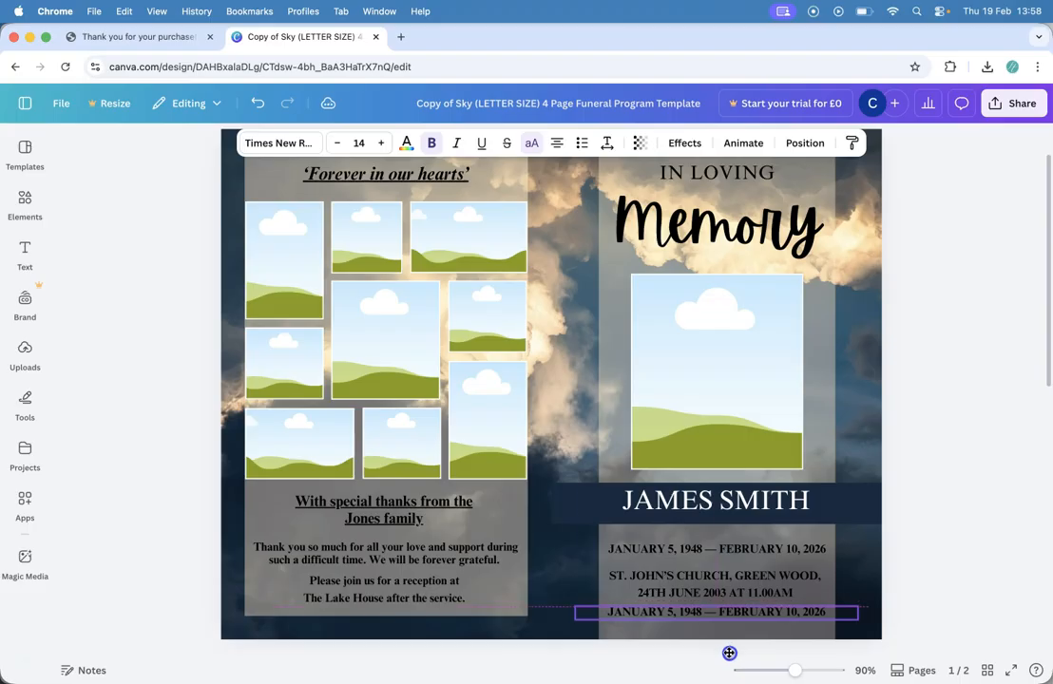
double_click(704, 612)
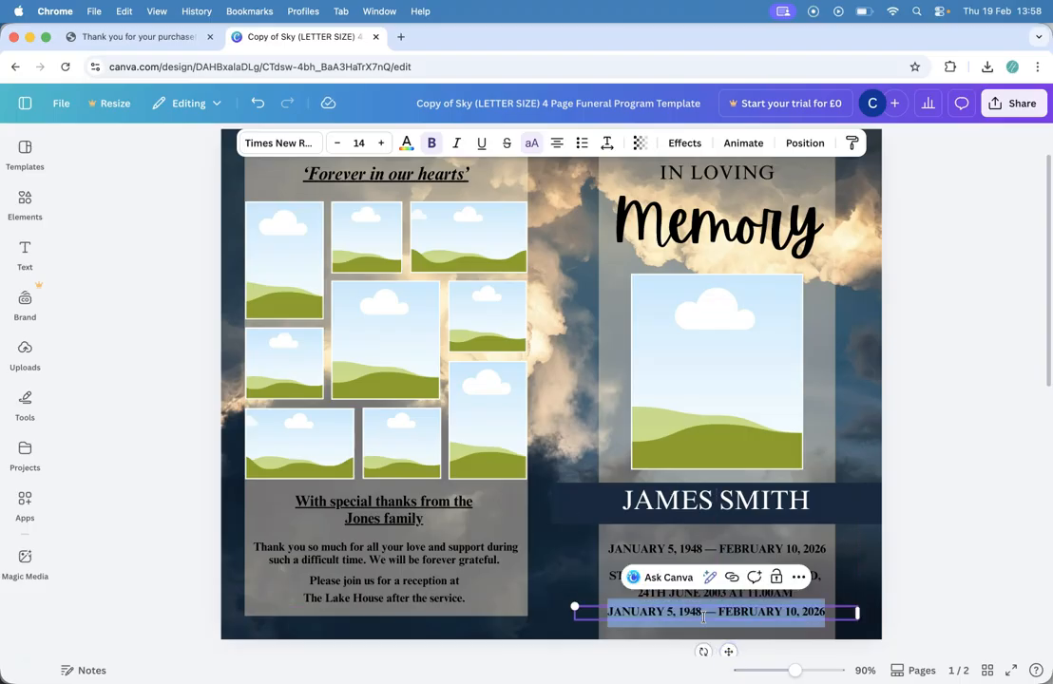
key("BackSpace")
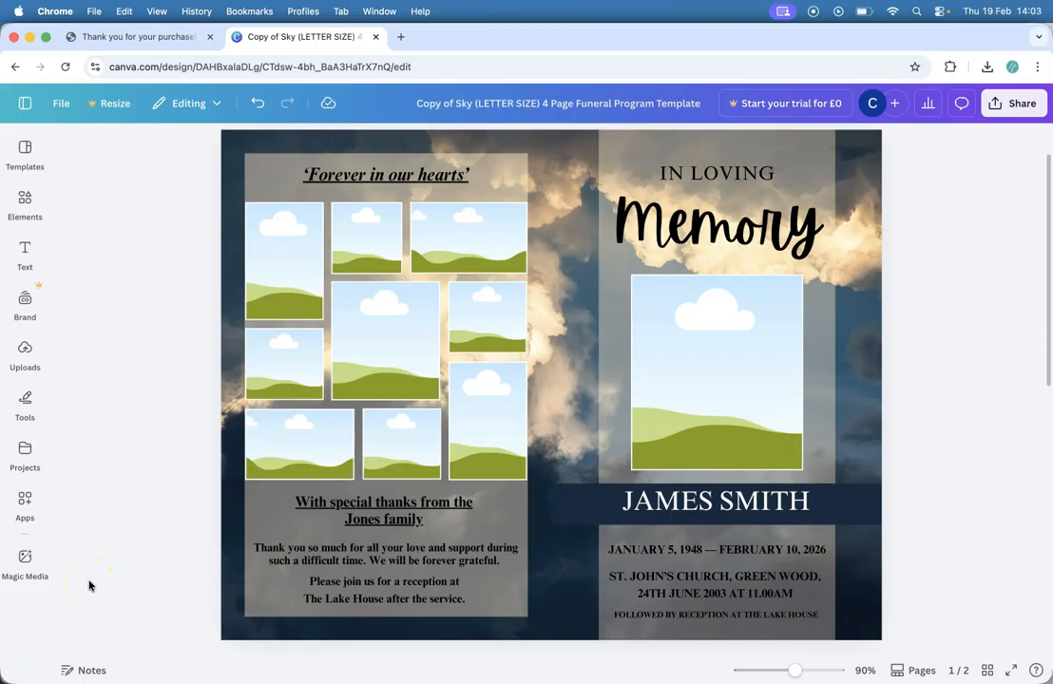
left_click(25, 356)
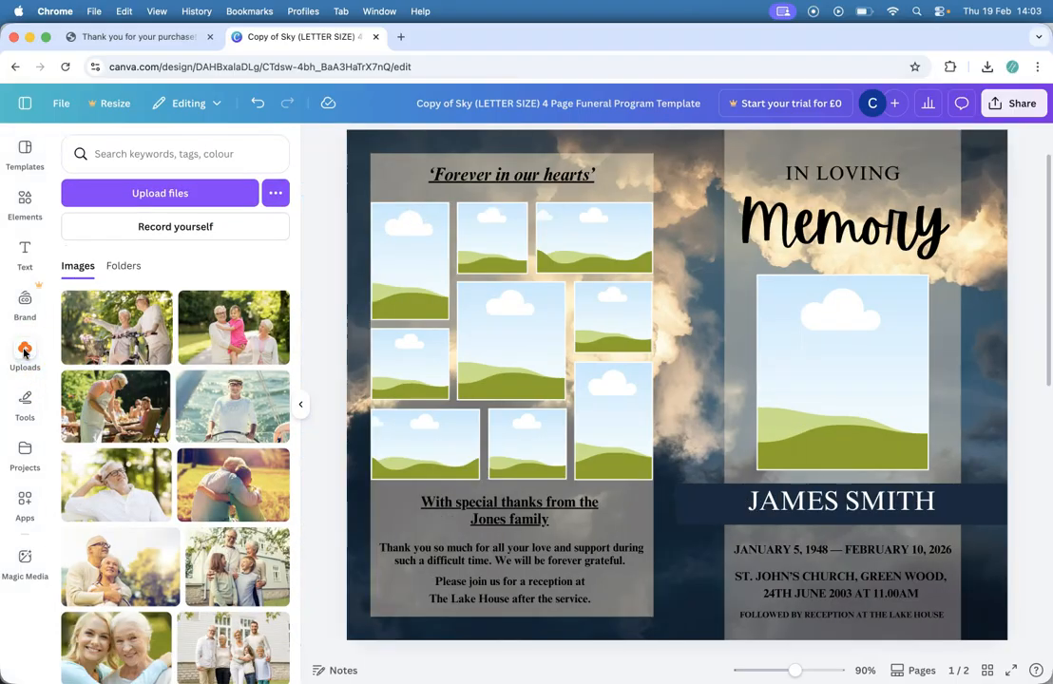
left_click(216, 196)
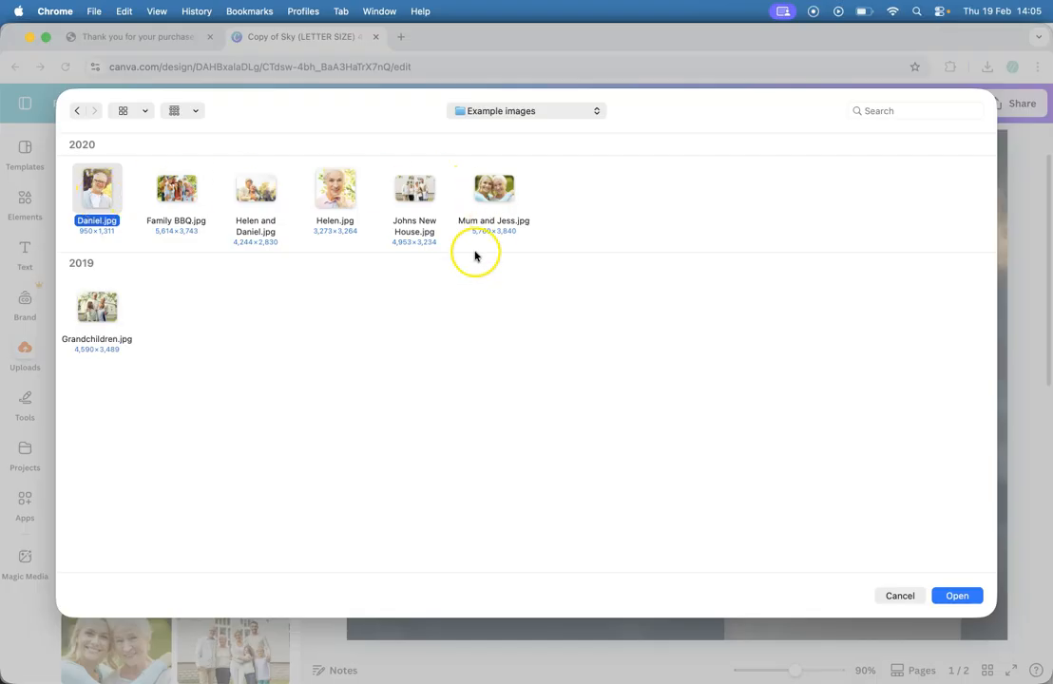
left_click_drag(631, 273, 72, 160)
left_click(76, 167)
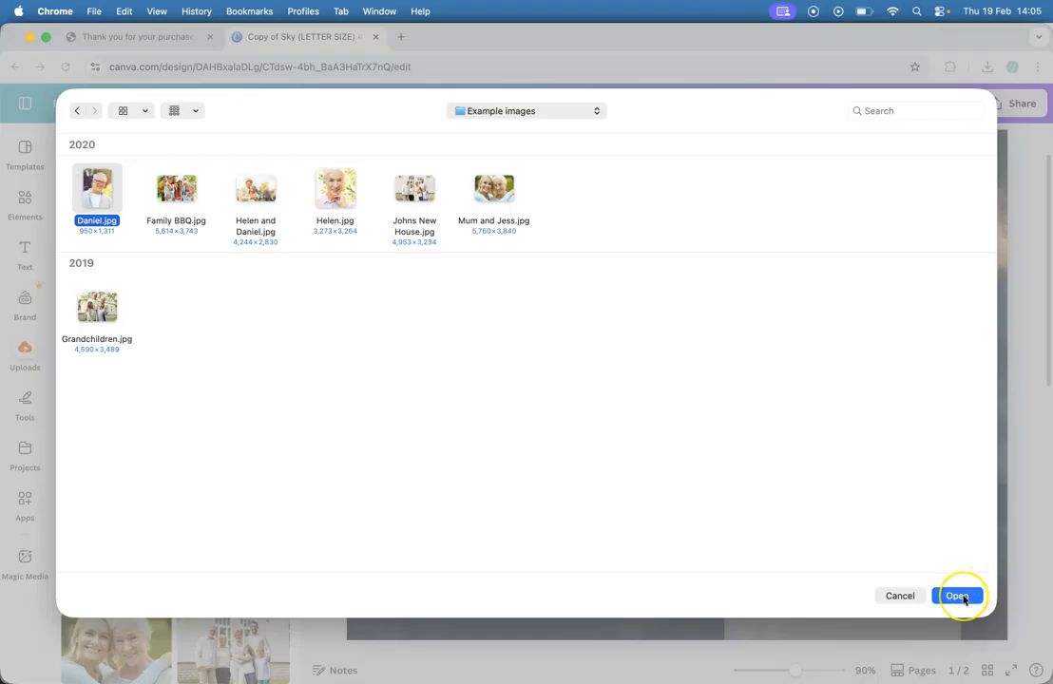
left_click(958, 595)
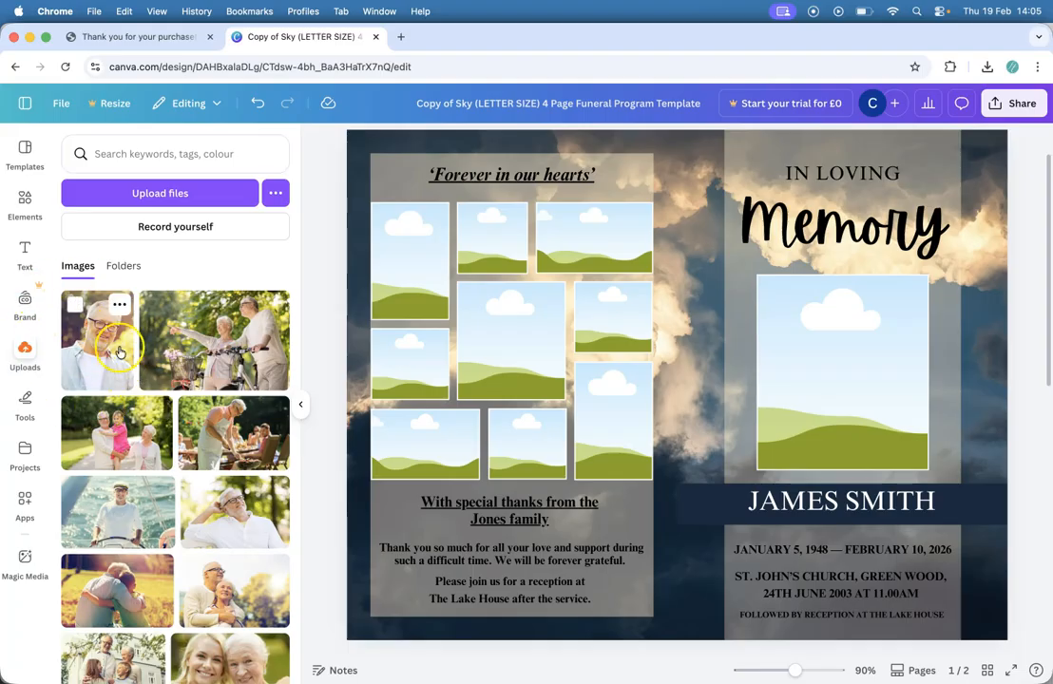
Step: Place the portrait in the right-page frame, enlarging it and shifting it right within the frame
left_click_drag(104, 350, 844, 302)
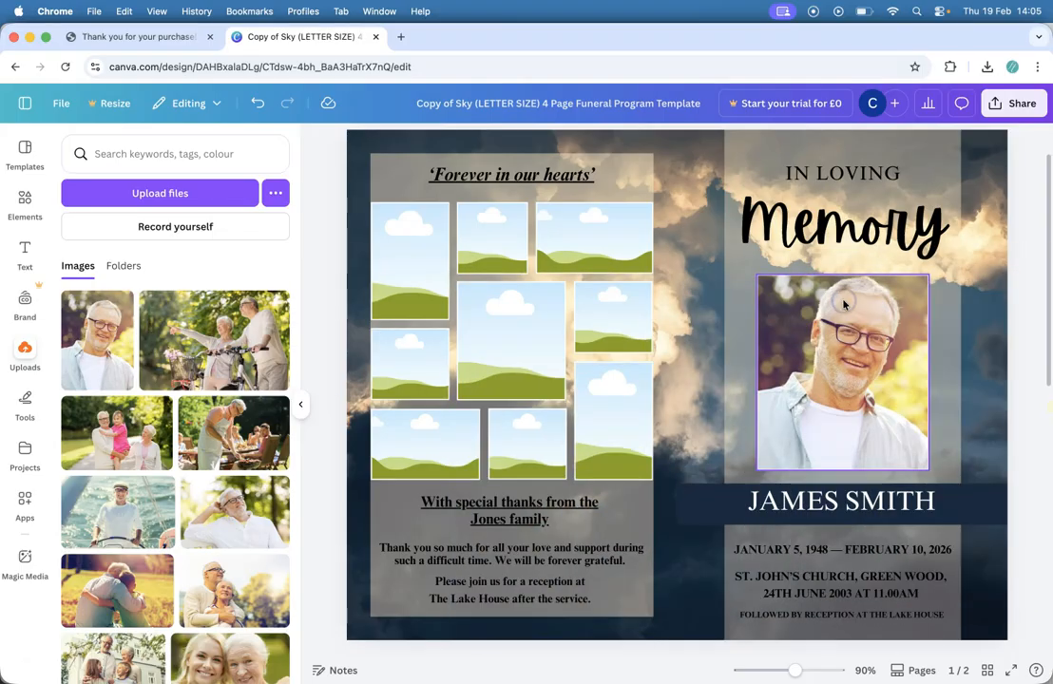
left_click(816, 377)
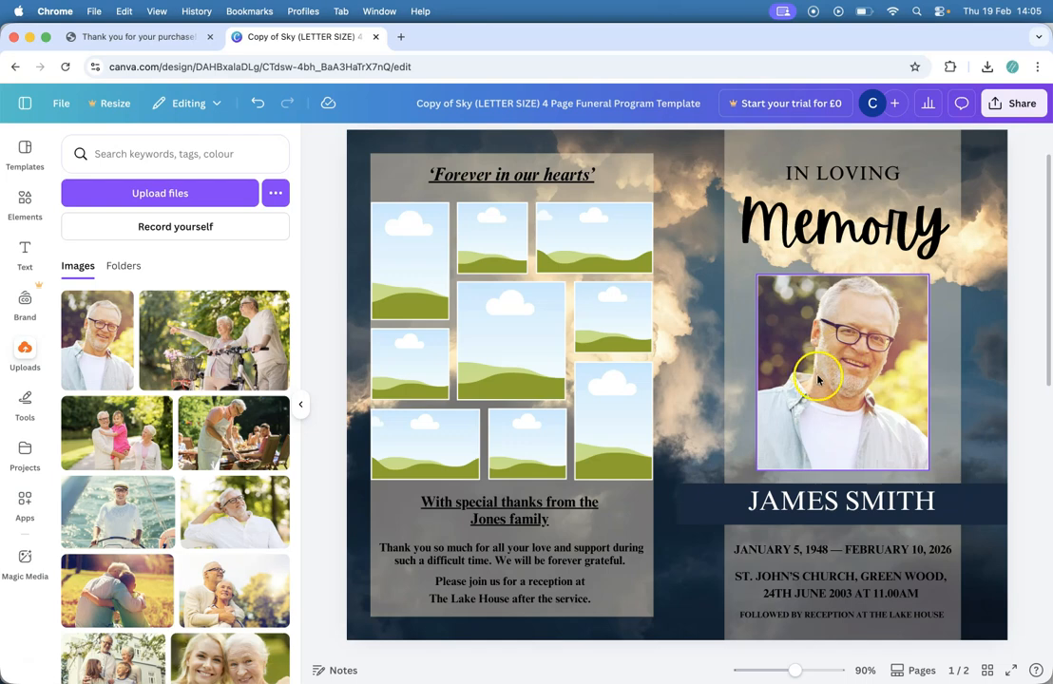
double_click(816, 378)
left_click_drag(756, 492, 720, 537)
left_click(783, 393)
mouse_move(783, 393)
left_mouse_down()
mouse_move(775, 388)
mouse_move(802, 388)
left_mouse_up()
left_click(230, 663)
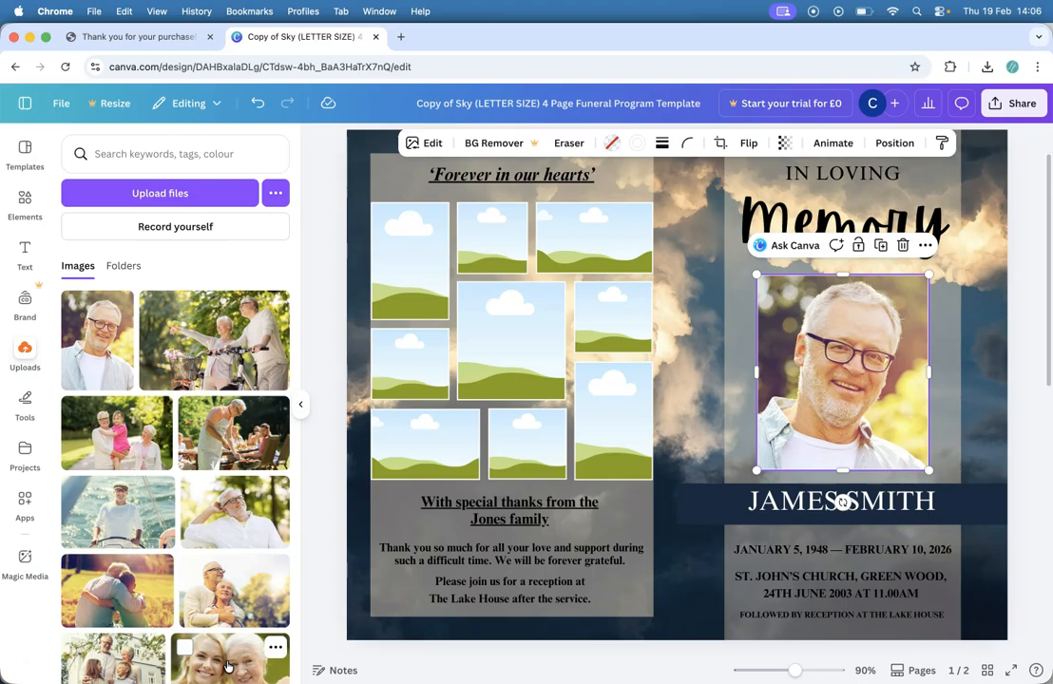
left_click(41, 639)
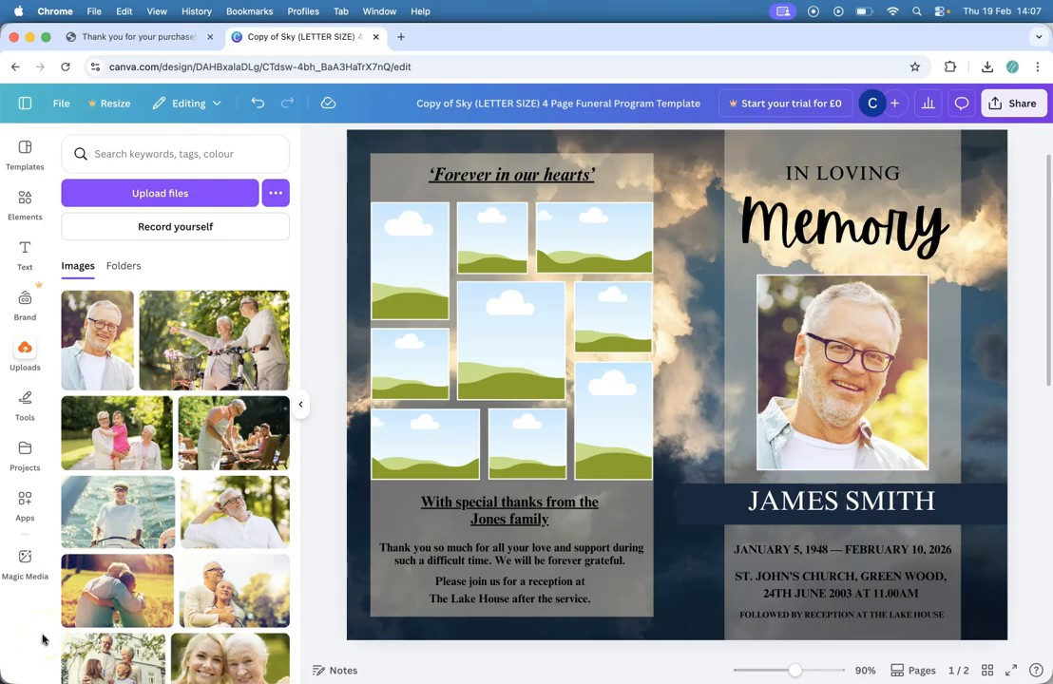
left_click_drag(107, 510, 825, 323)
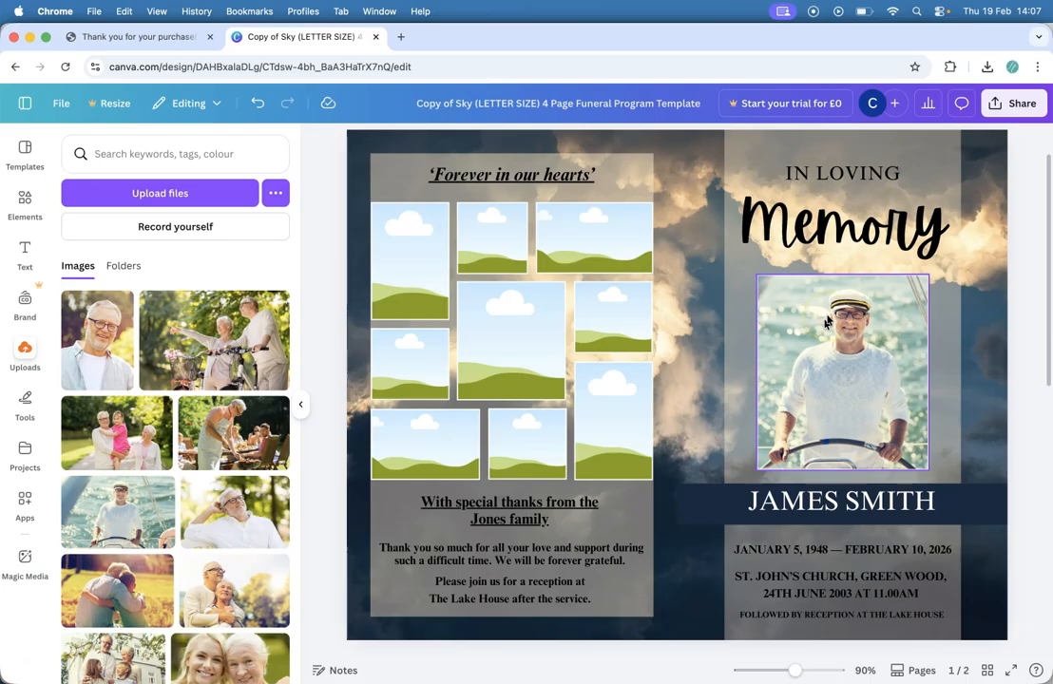
left_click(1000, 357)
key("cmd+z")
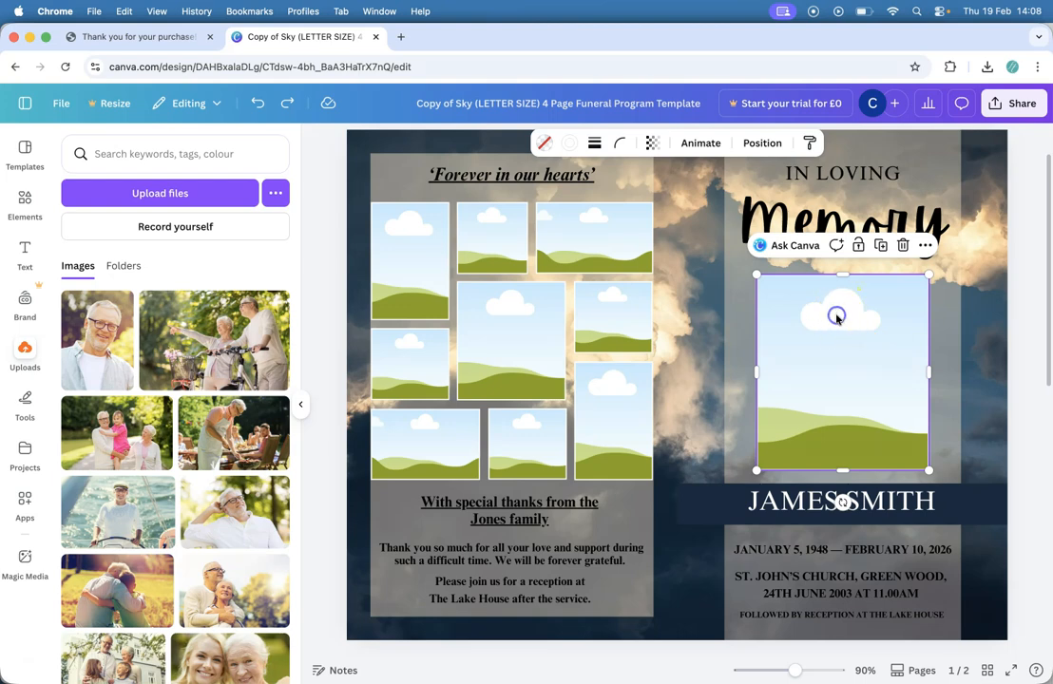
key("Delete")
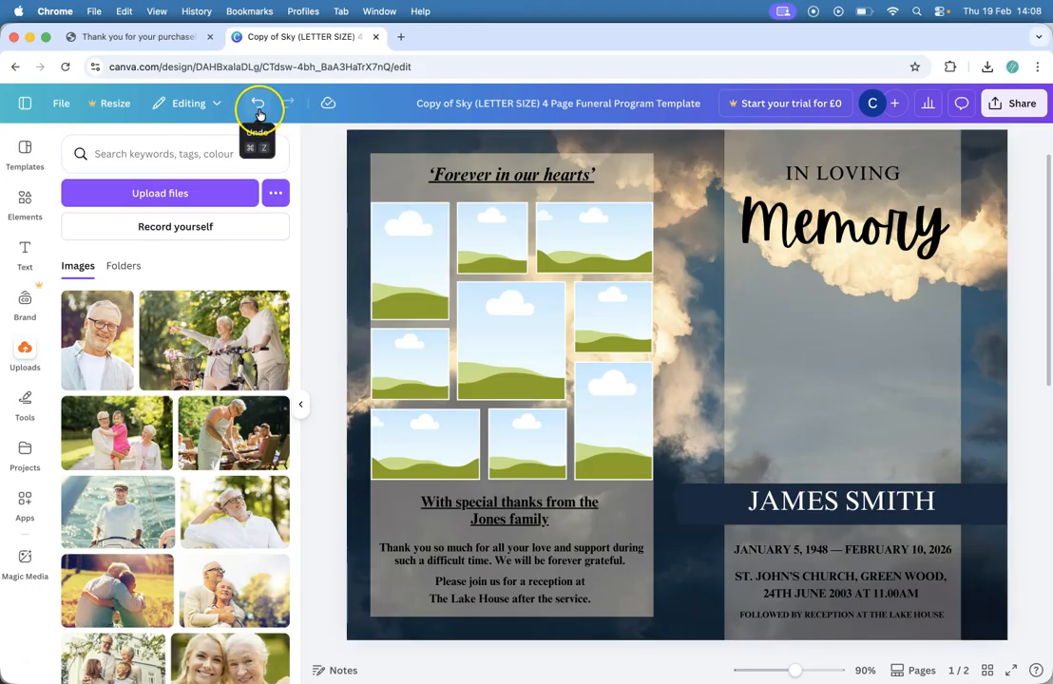
left_click(259, 114)
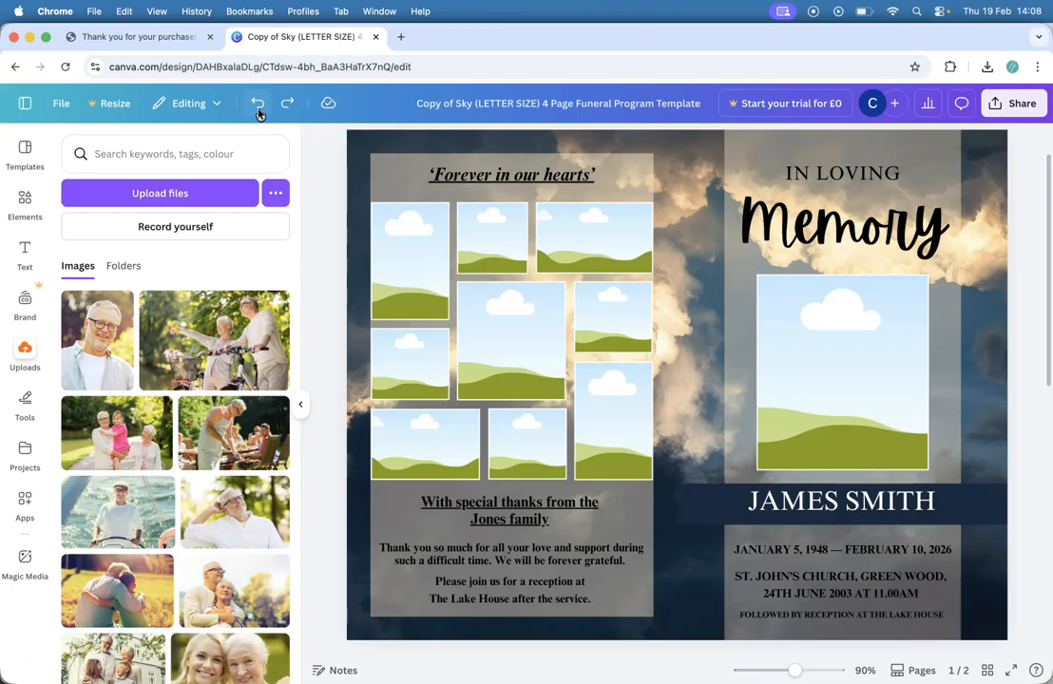
Step: Fill the collage frames with the boat, sunglasses, couple and grandparents photos
left_click(258, 114)
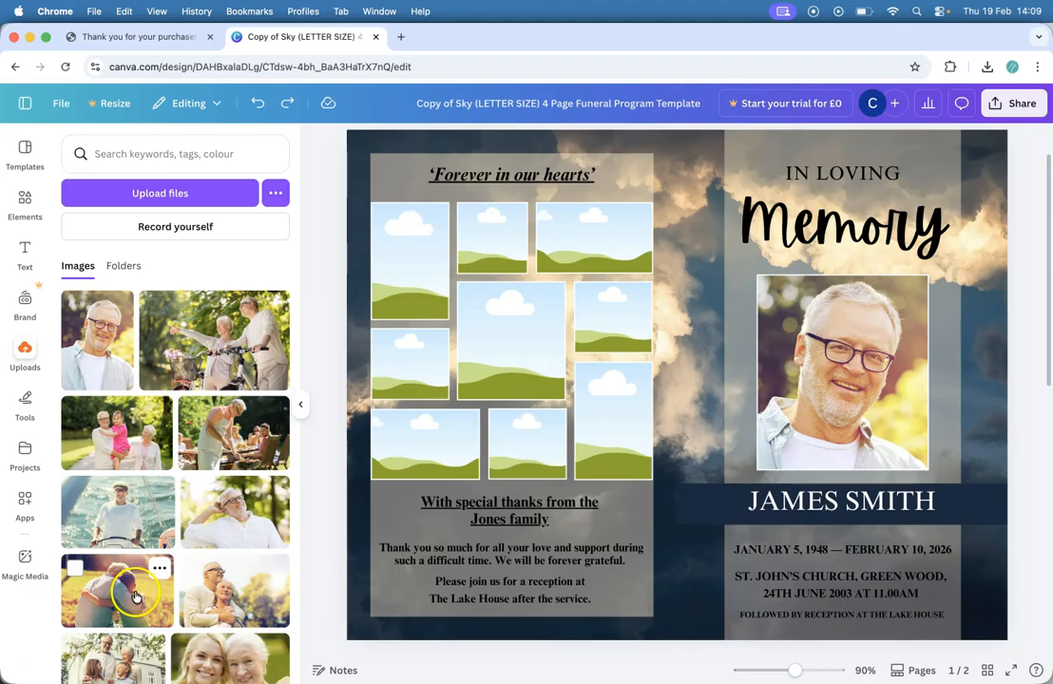
left_click_drag(121, 523, 513, 354)
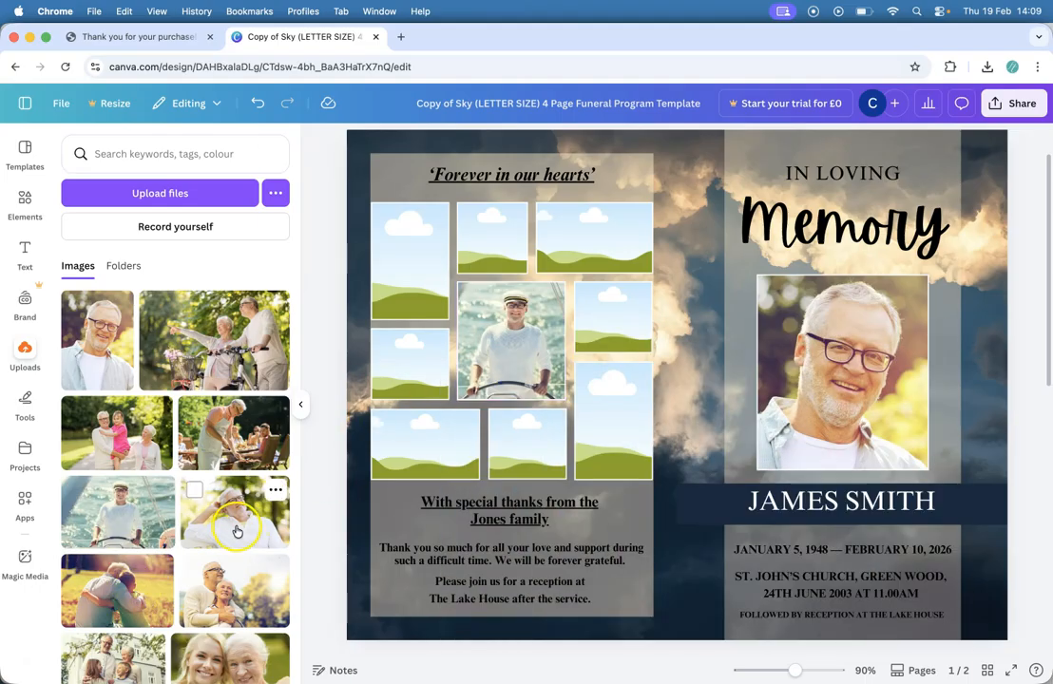
left_click_drag(231, 520, 388, 309)
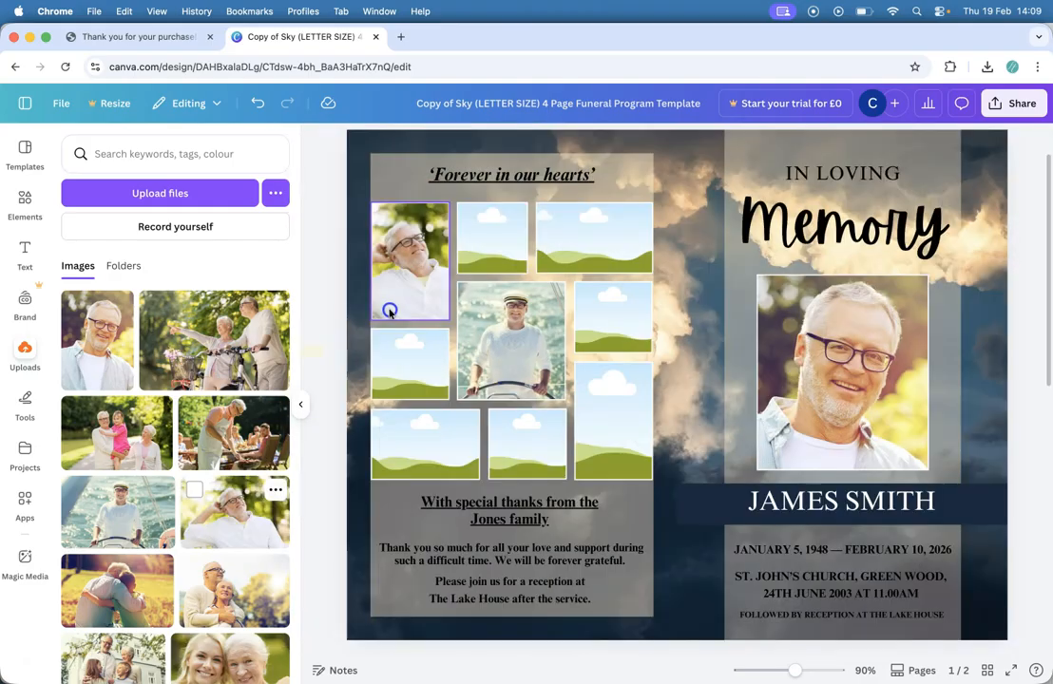
left_click_drag(136, 582, 411, 464)
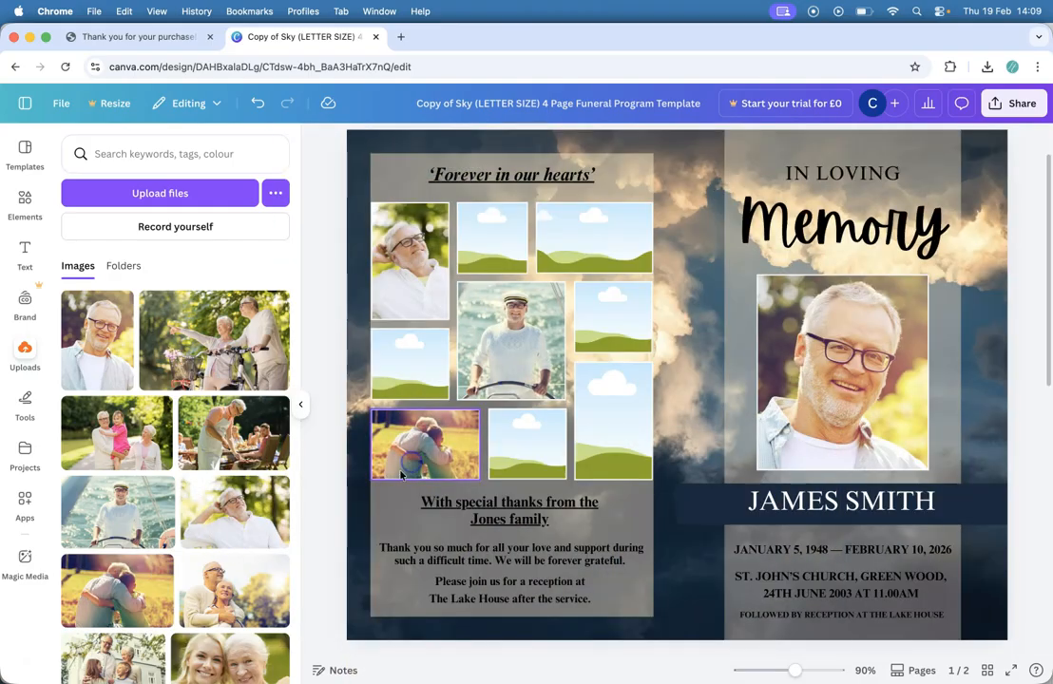
left_click_drag(235, 591, 494, 437)
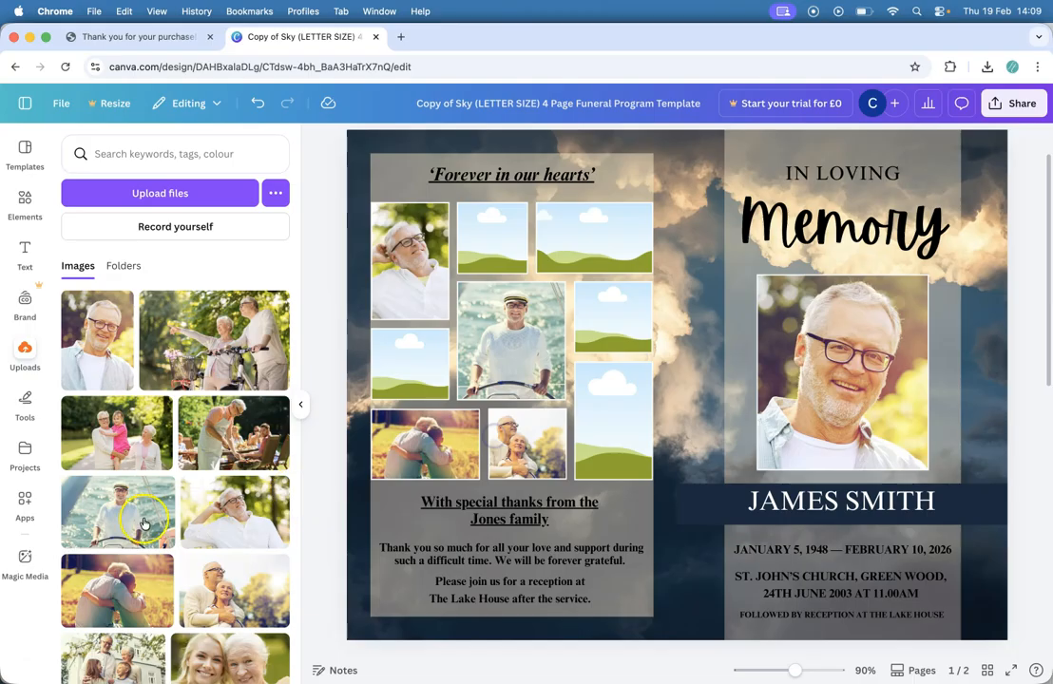
scroll(211, 532, "down", 2)
left_click_drag(112, 589, 491, 237)
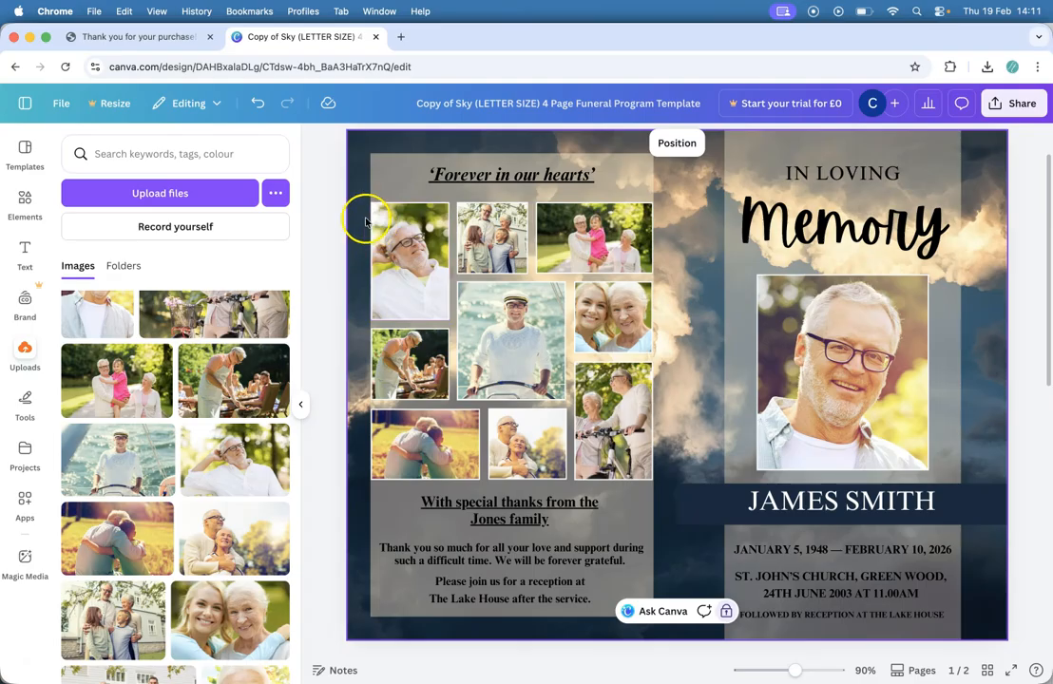
Step: Group the collage photos, shrink the group and shift it slightly right
left_click_drag(353, 190, 663, 487)
left_click(465, 508)
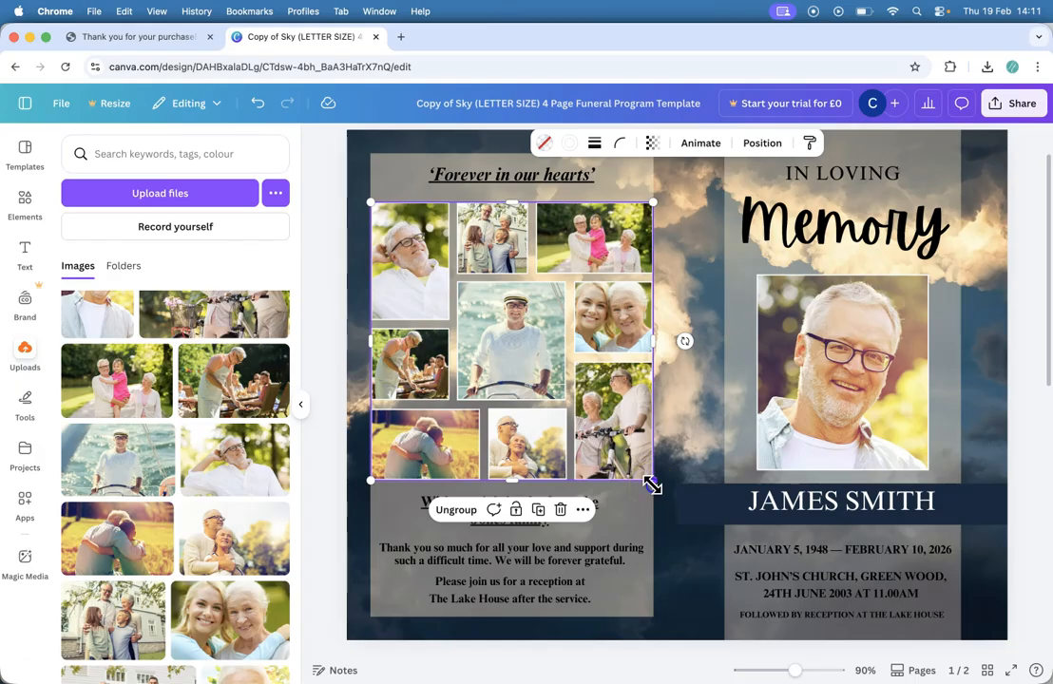
left_click_drag(650, 483, 566, 437)
left_click_drag(474, 315, 501, 311)
left_click(690, 393)
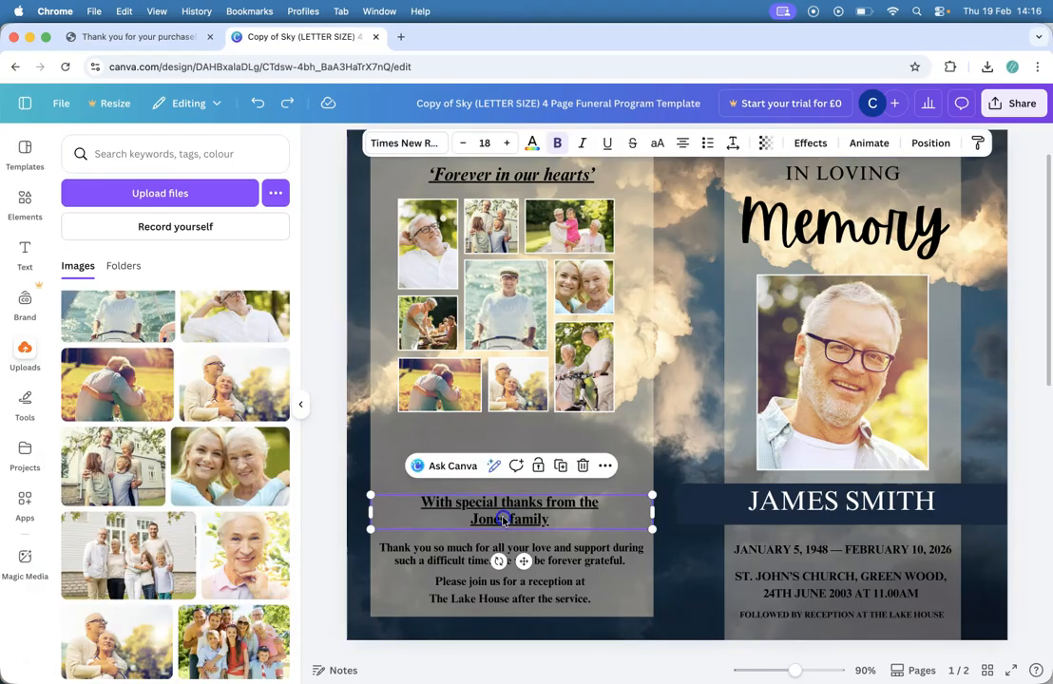
Step: Move the Jones family thanks heading up directly beneath the collage
left_click_drag(505, 519, 504, 452)
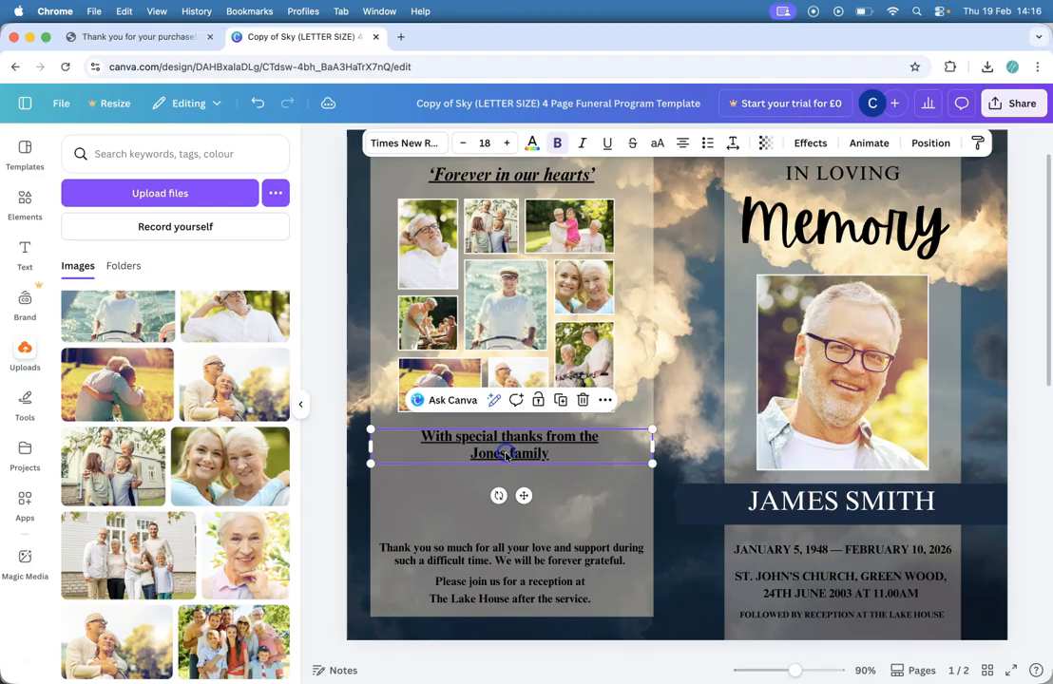
left_click(411, 506)
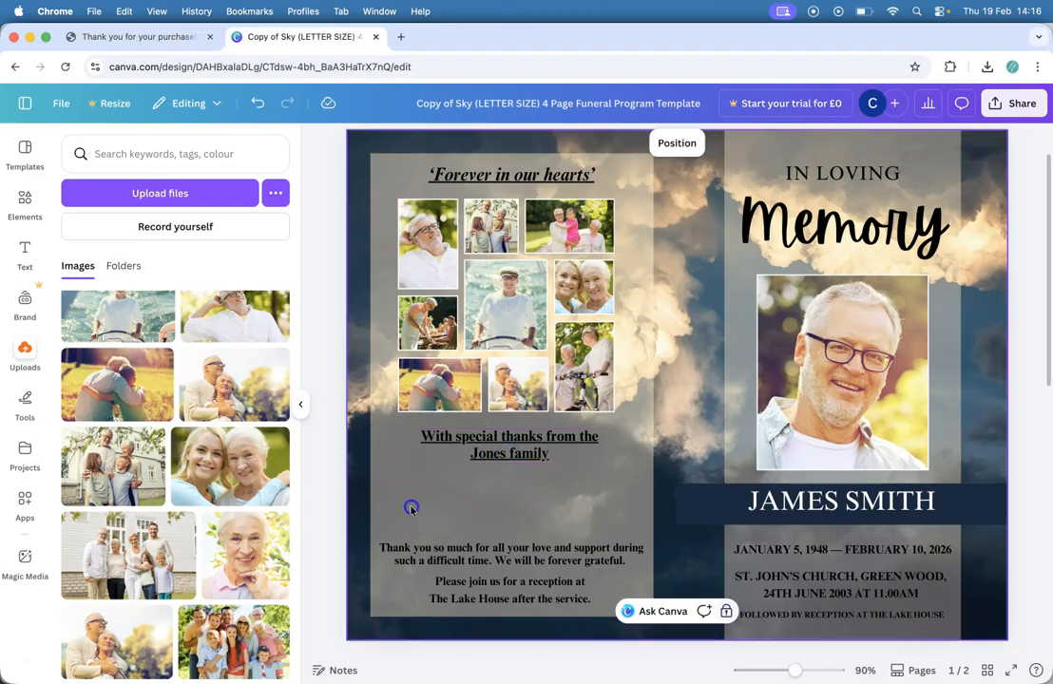
left_click(430, 394)
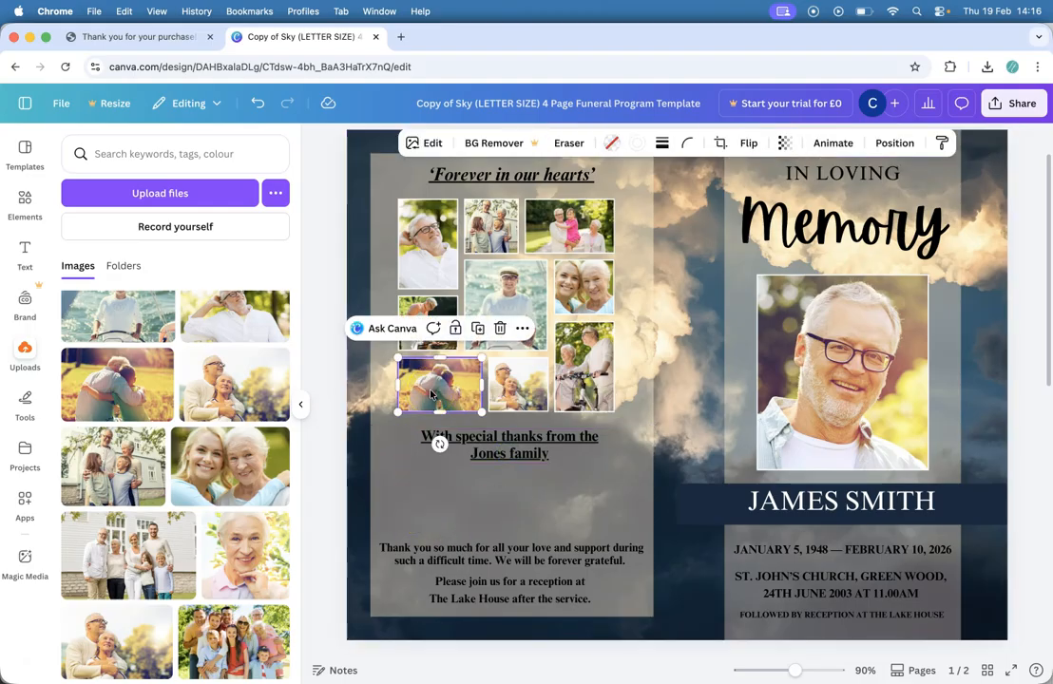
Step: Duplicate a collage photo below the Jones heading and swap in the family group photo
key("super+d")
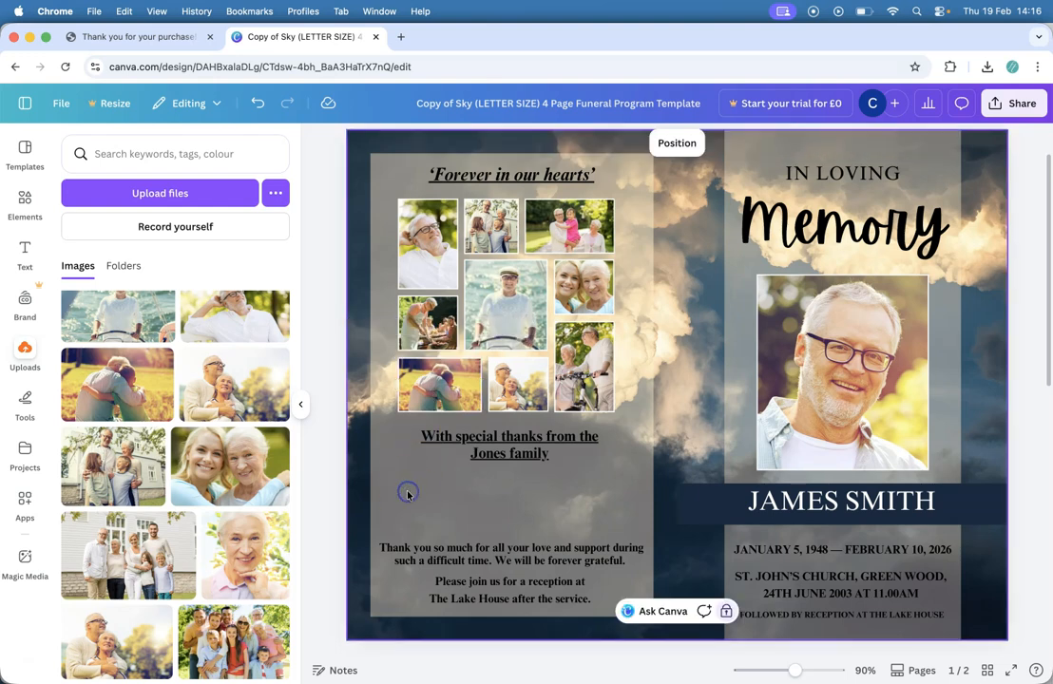
left_click_drag(442, 393, 493, 497)
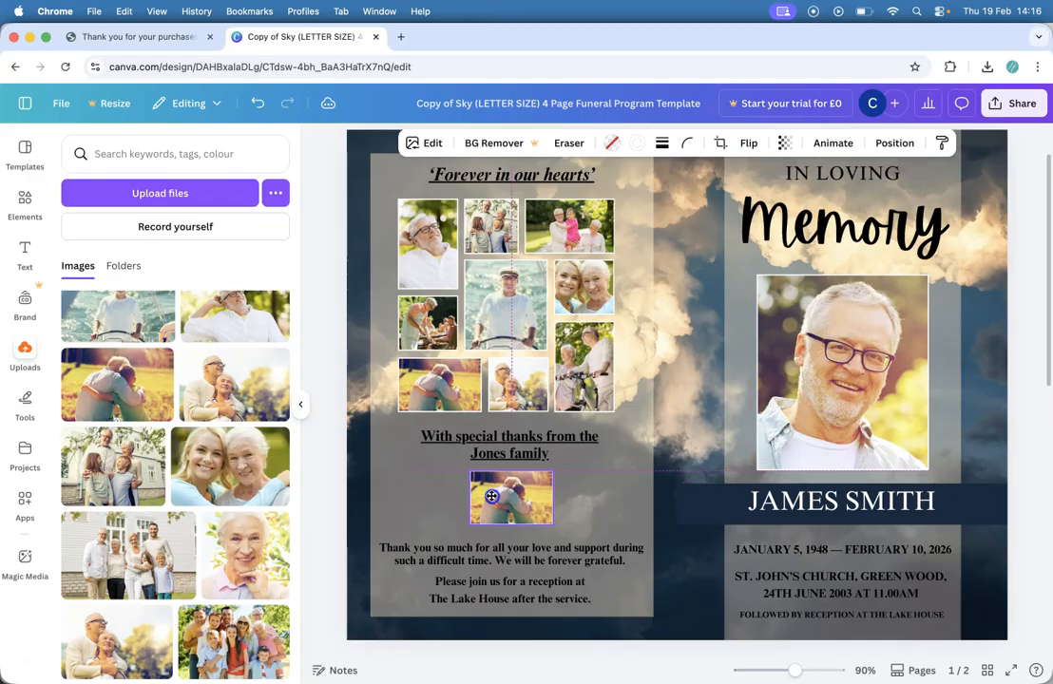
left_click_drag(236, 624, 495, 520)
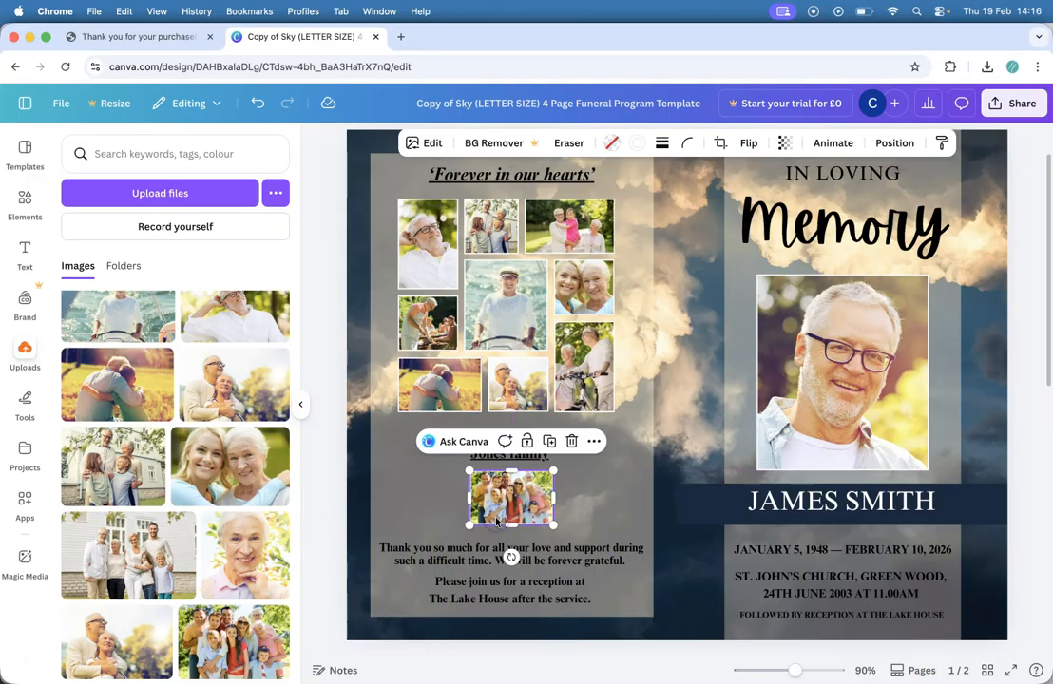
Step: Delete the reception invitation lines and move the thank-you message lower
left_click_drag(591, 600, 424, 586)
key("BackSpace")
key("BackSpace")
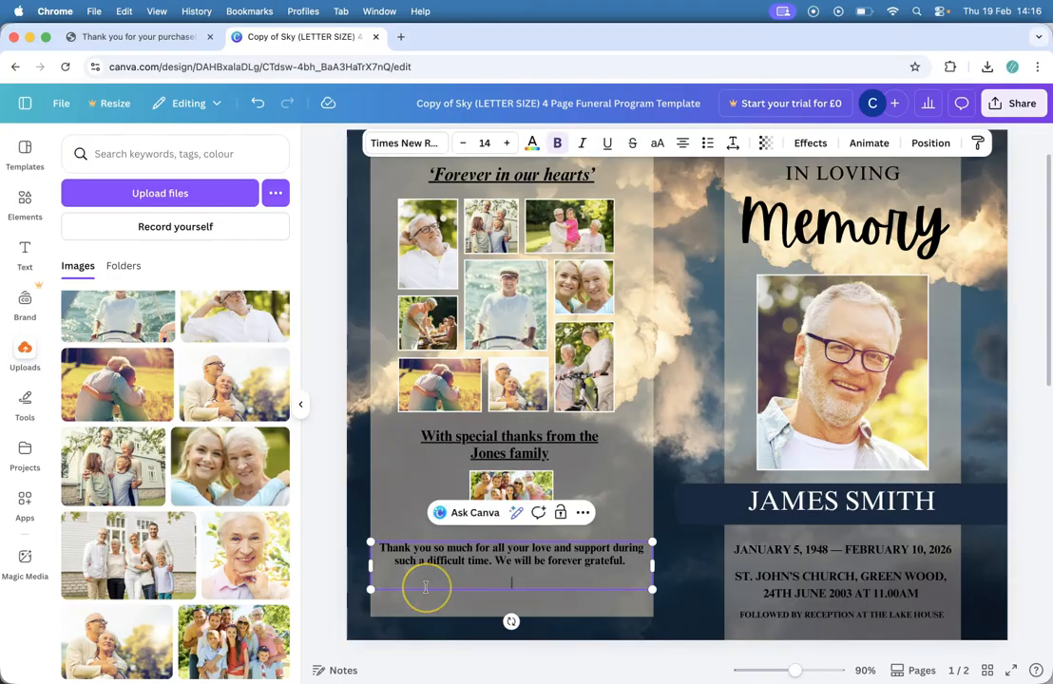
left_click_drag(523, 601, 526, 635)
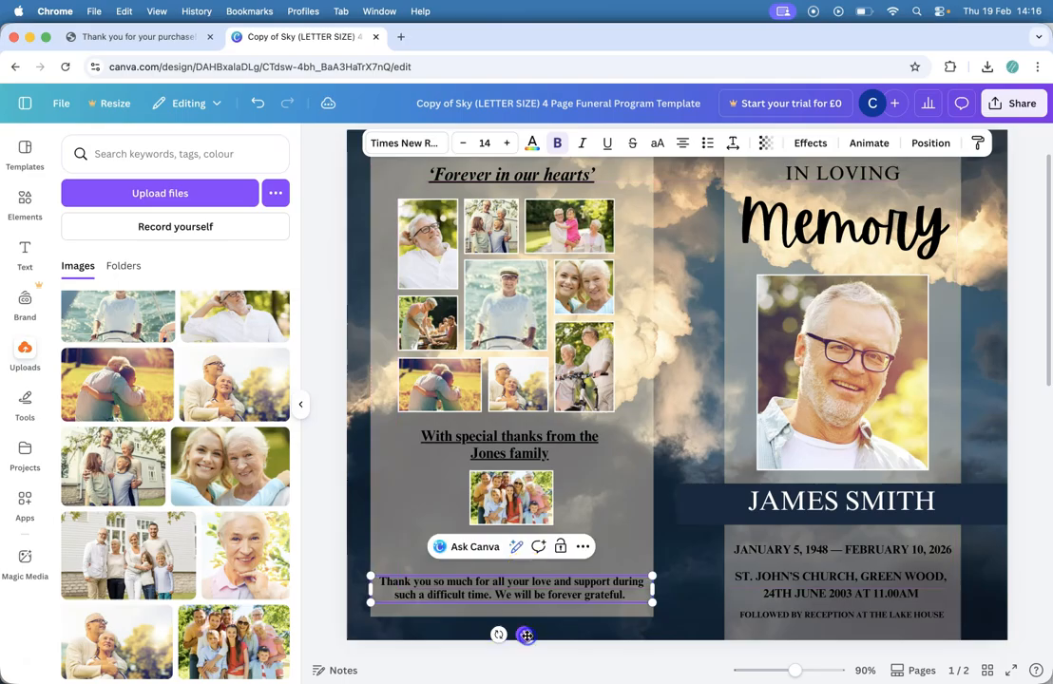
Step: Enlarge the family photo, centre it under the heading, and hide the uploads panel
left_click(511, 503)
left_click_drag(467, 524, 422, 561)
left_click_drag(471, 520, 493, 518)
left_click(300, 404)
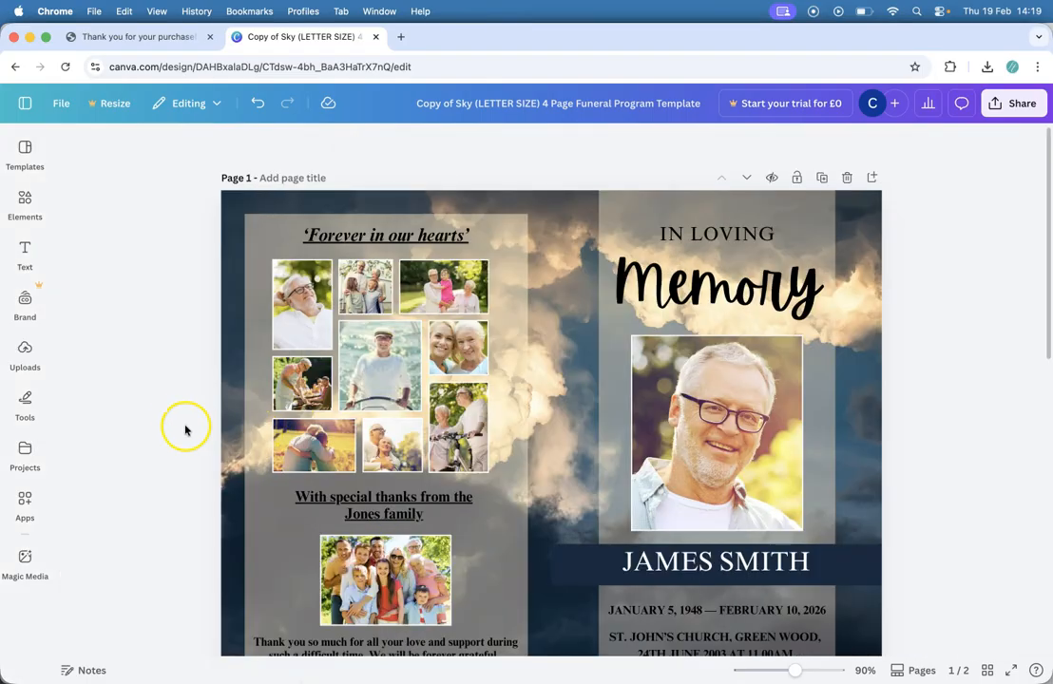
Step: Delete the three photo frames on page 2's left side and select the Obituary heading and body
scroll(176, 425, "down", 10)
scroll(175, 424, "down", 2)
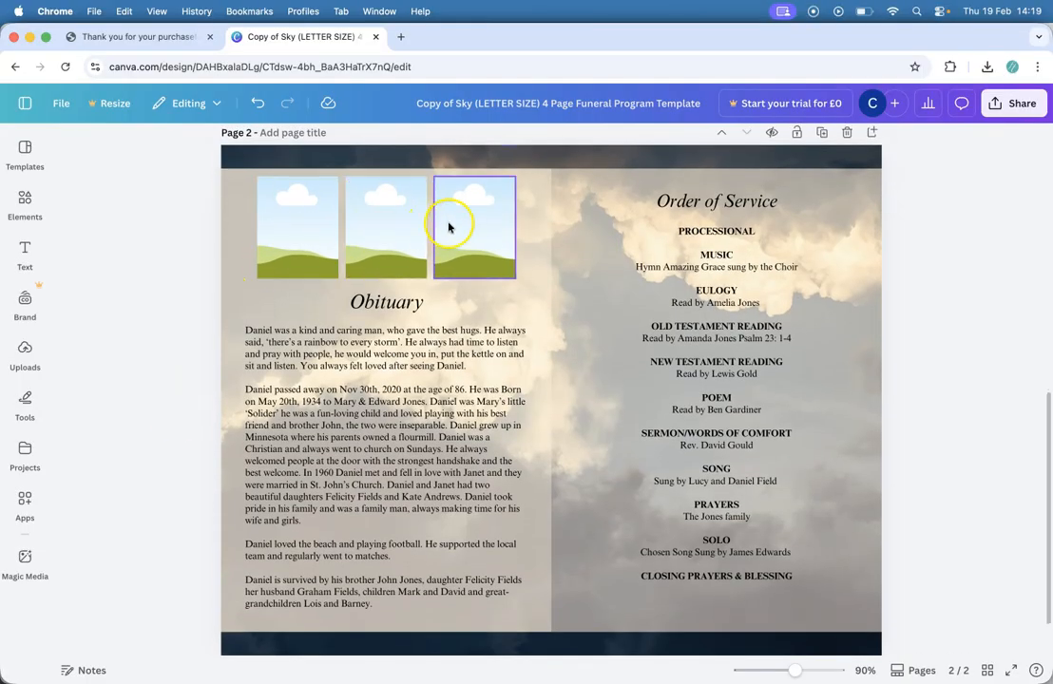
left_click(149, 195)
left_click_drag(149, 195, 532, 263)
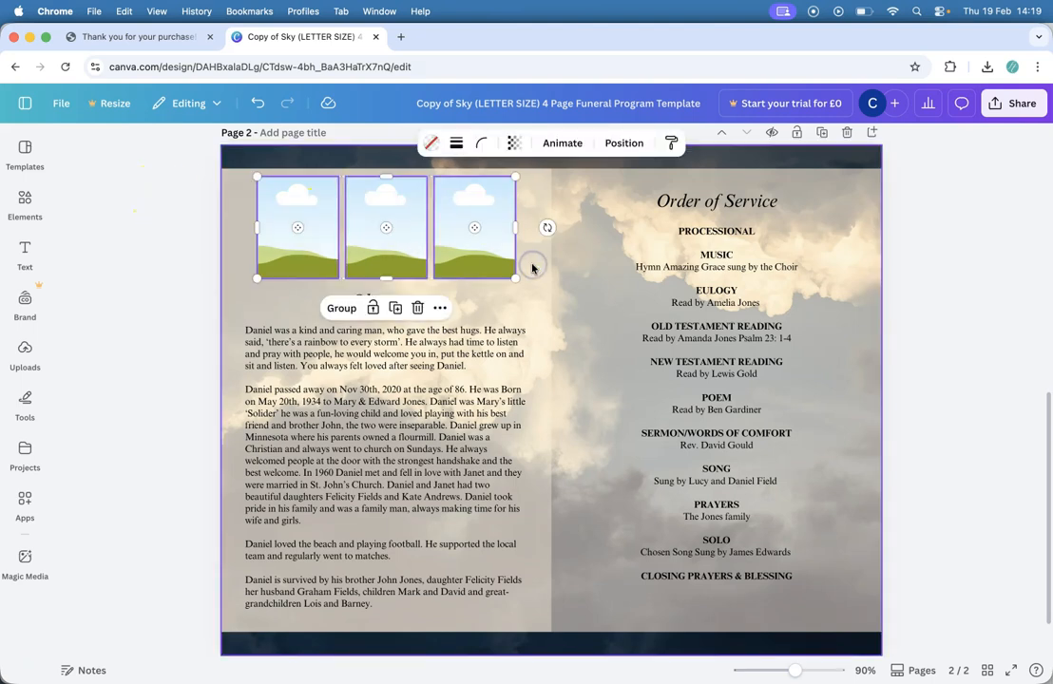
key("Delete")
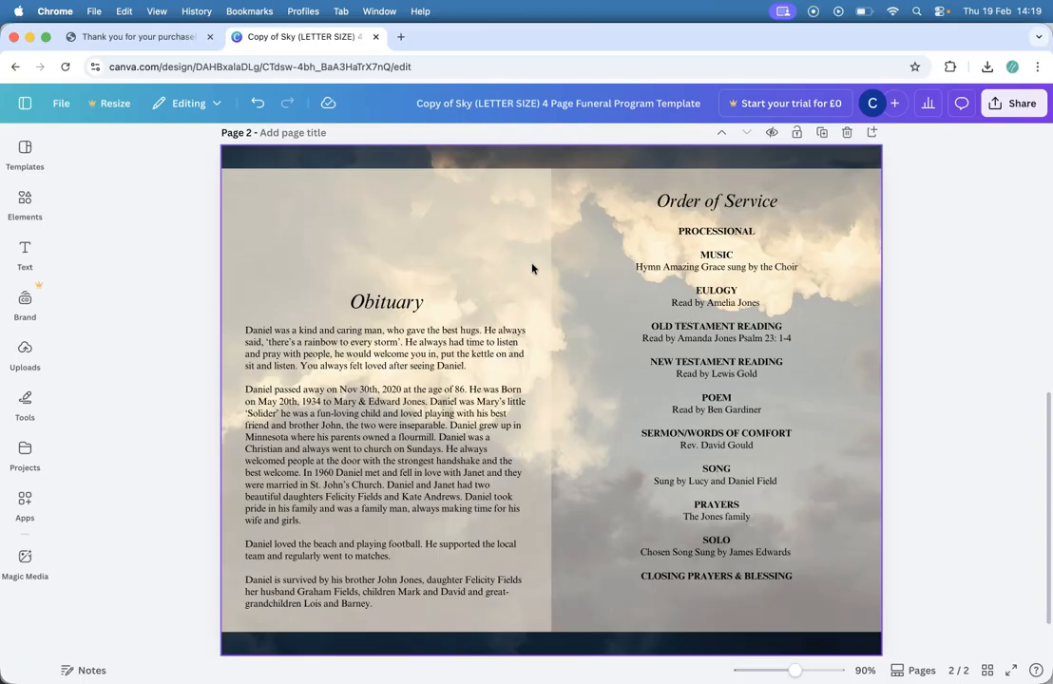
left_click_drag(188, 284, 404, 322)
Step: Move the Obituary section to page 2's right half and Order of Service to the left
left_click(383, 498)
left_click_drag(383, 498, 240, 218)
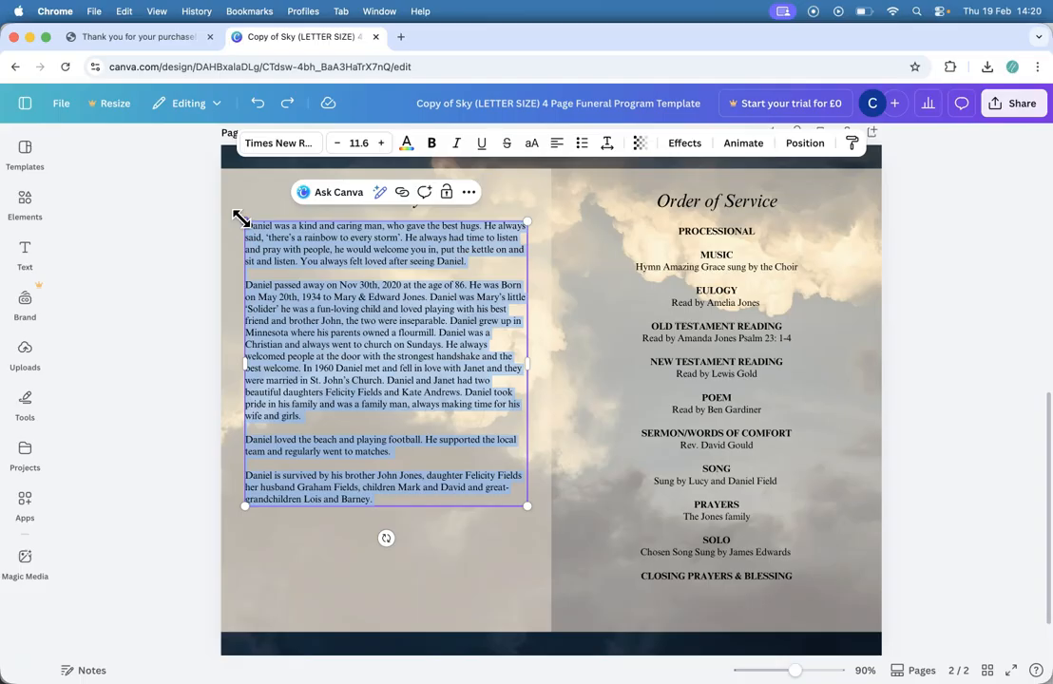
left_click(951, 351)
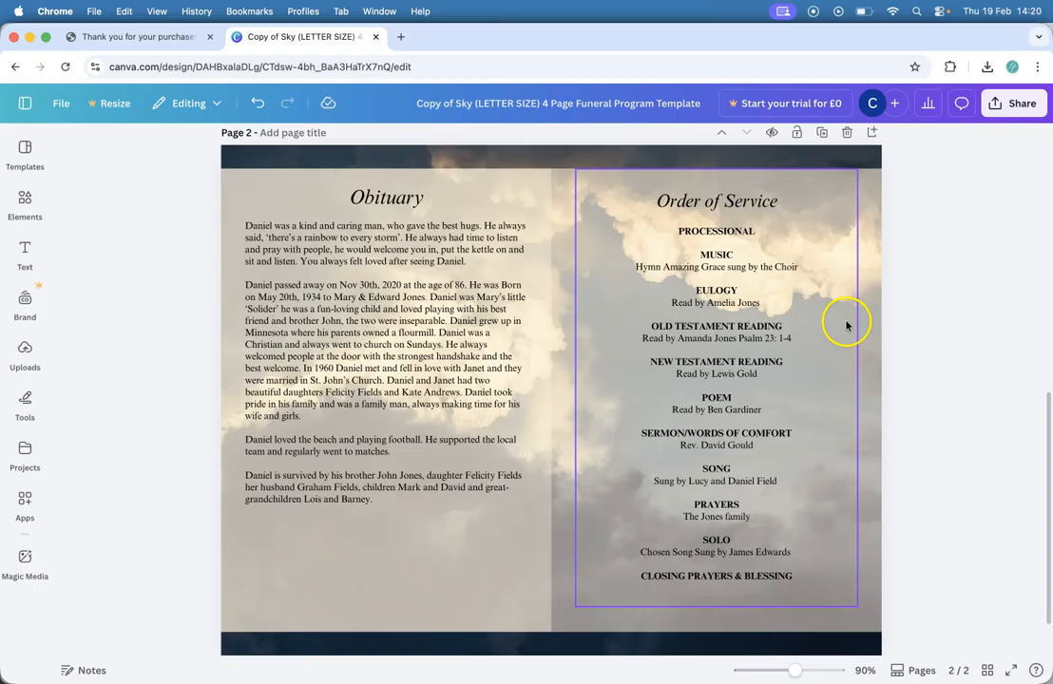
left_click_drag(718, 328, 916, 324)
left_click_drag(148, 180, 401, 374)
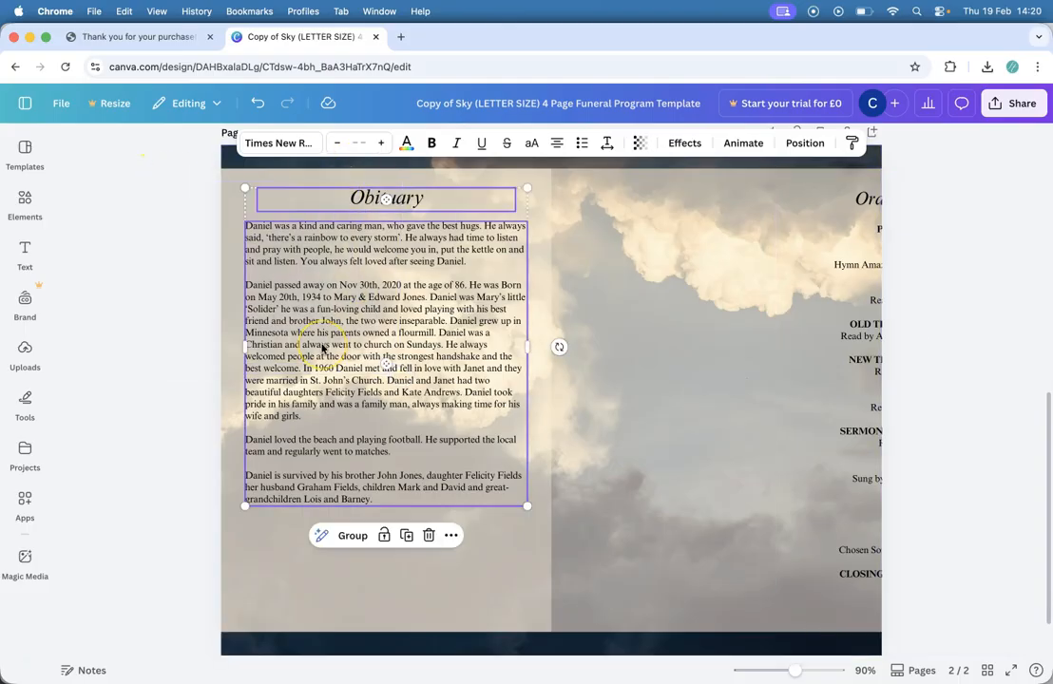
left_click_drag(322, 349, 652, 335)
left_click_drag(819, 527, 292, 533)
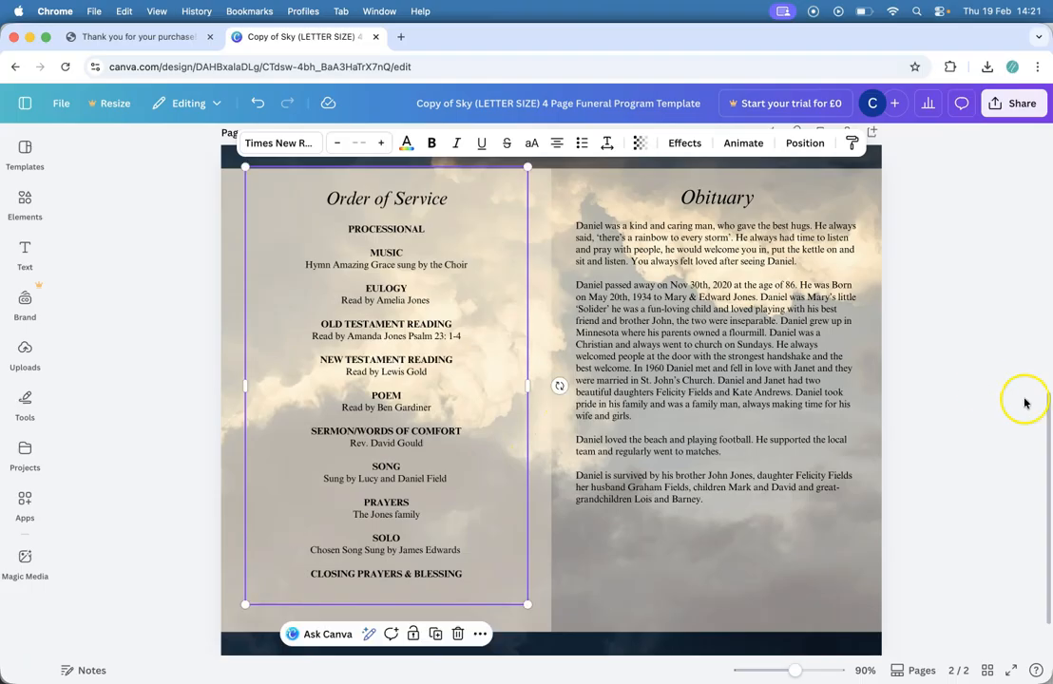
left_click(964, 475)
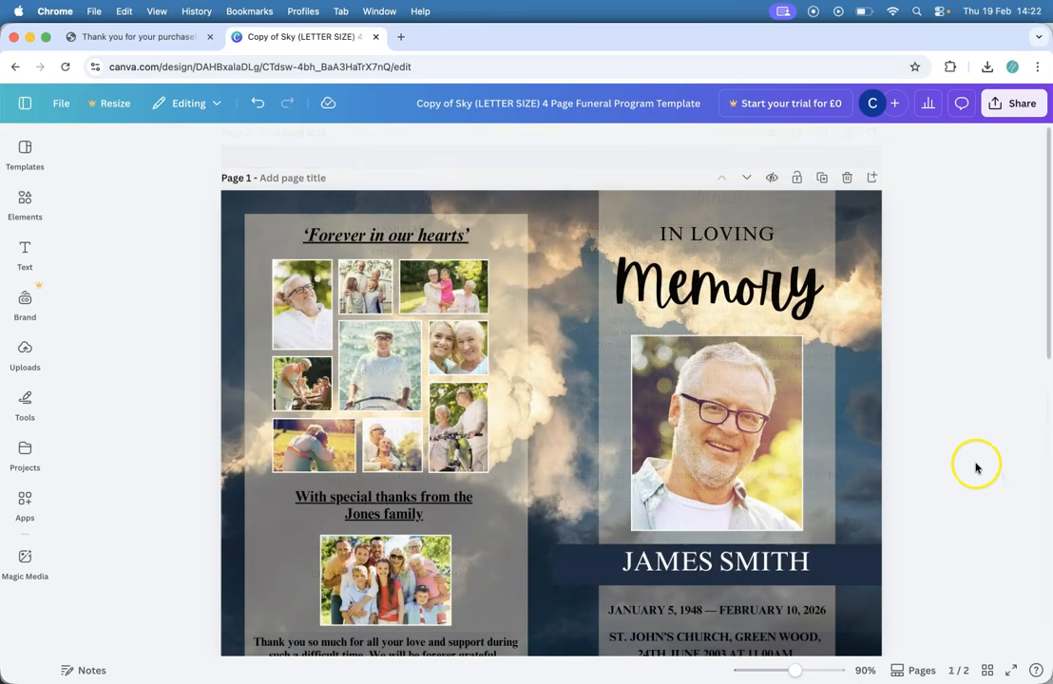
Step: Download pages 1–2 of the funeral program as a PDF Print file
scroll(973, 467, "down", 1)
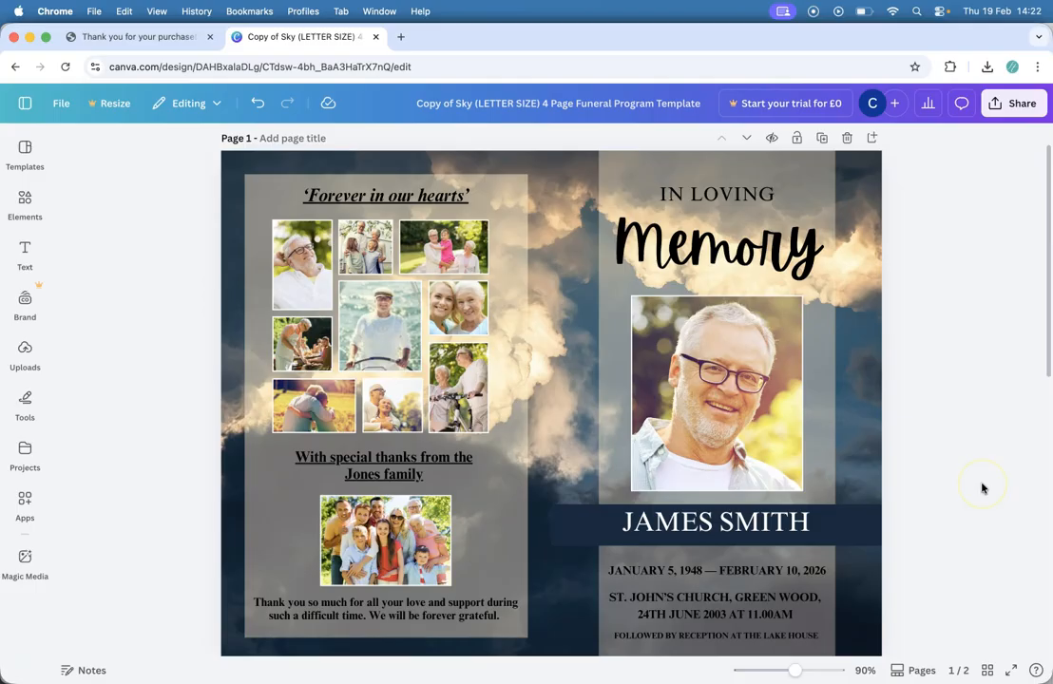
left_click(1022, 106)
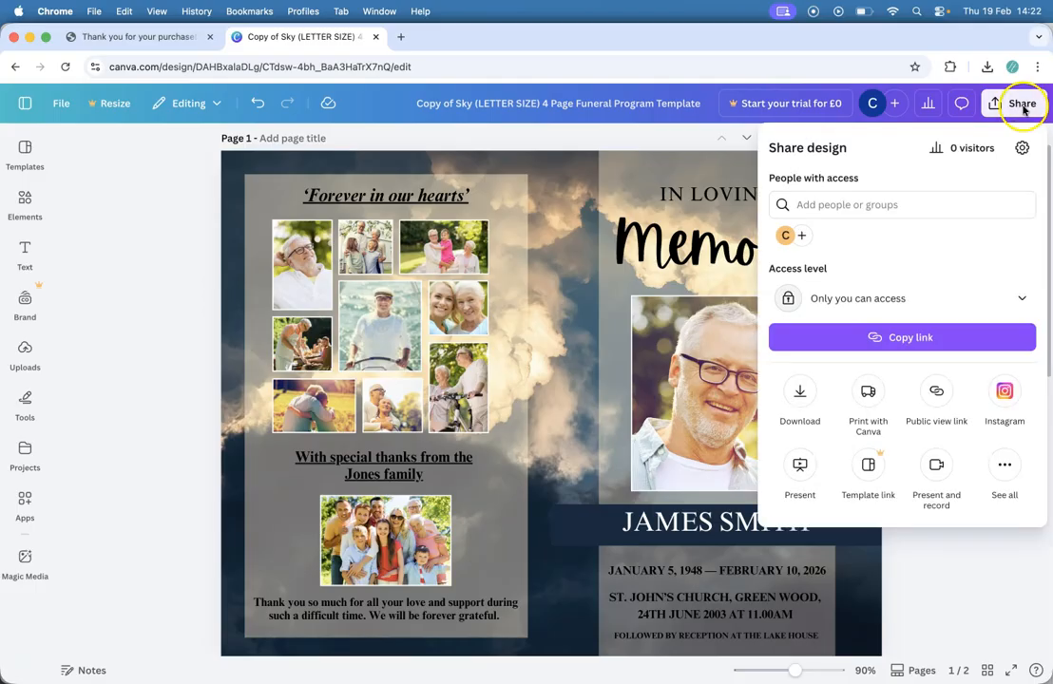
left_click(805, 387)
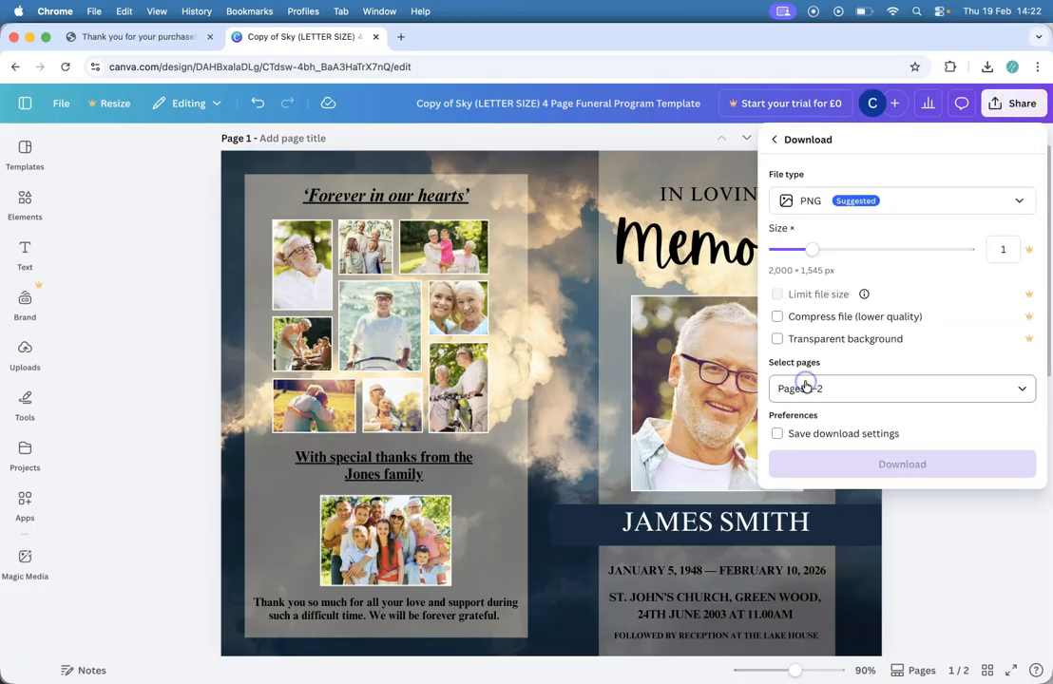
left_click(1020, 204)
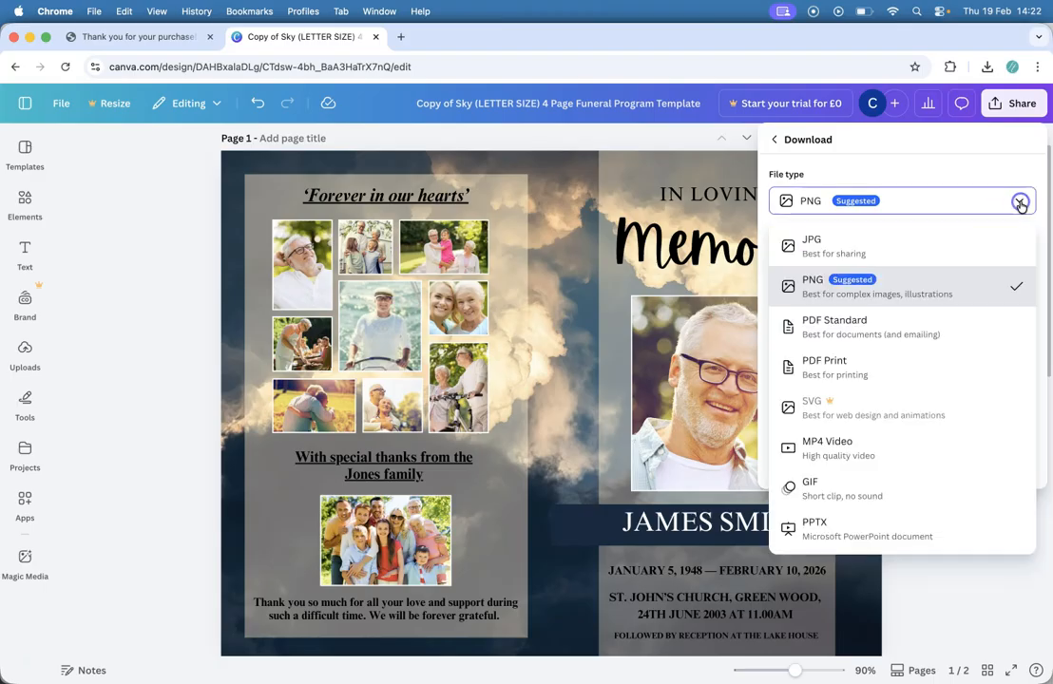
left_click(926, 382)
left_click(858, 352)
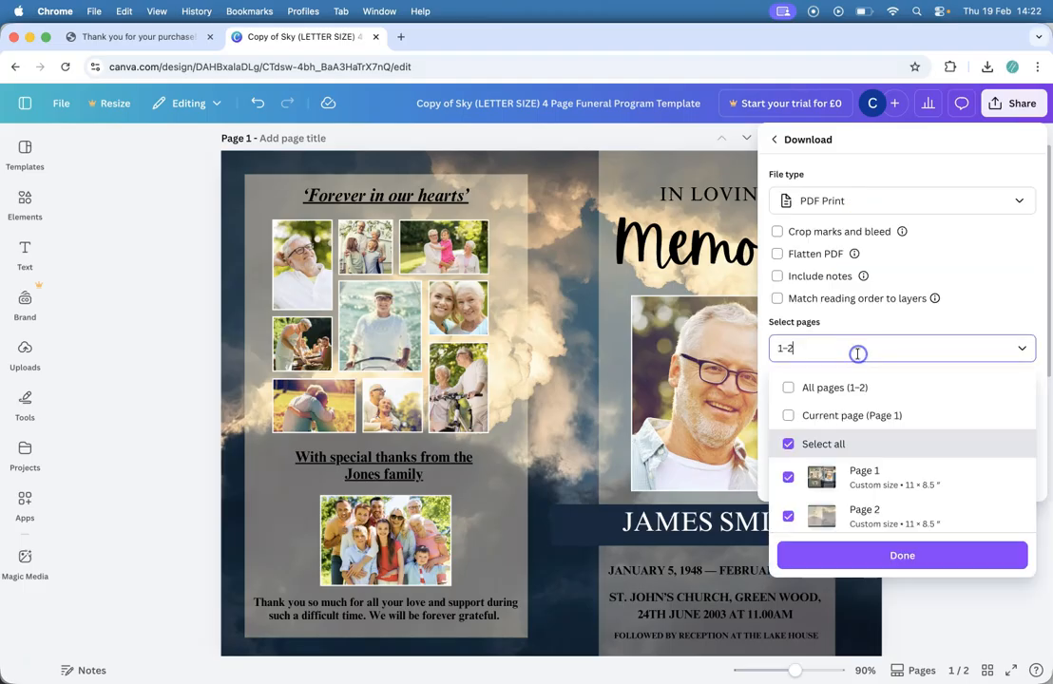
scroll(805, 503, "down", 1)
left_click(952, 554)
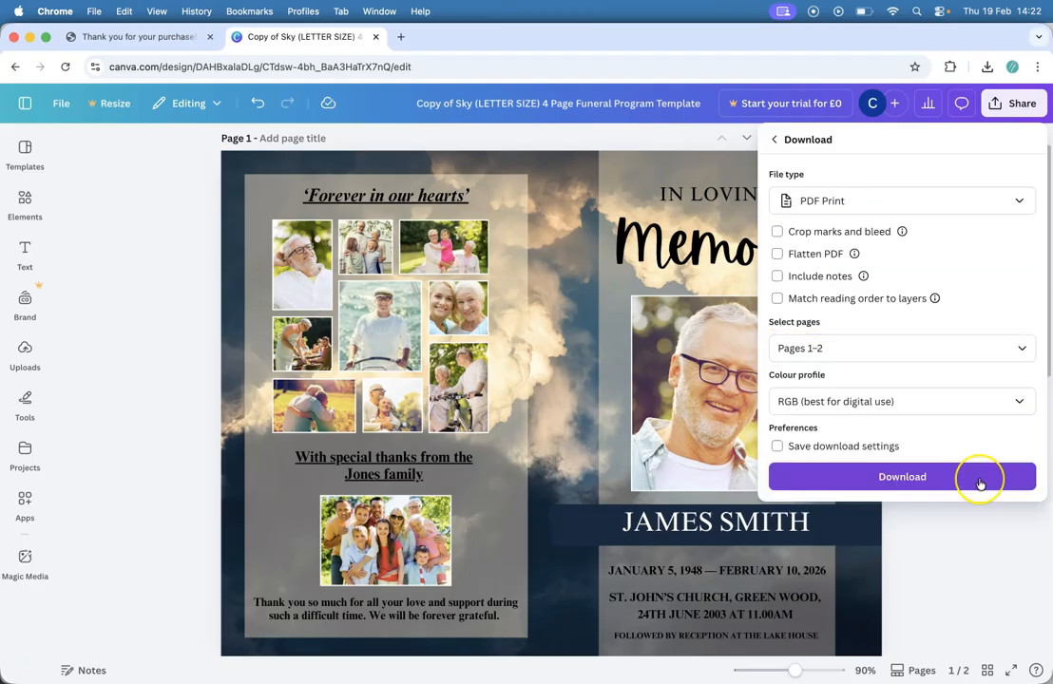
left_click(980, 484)
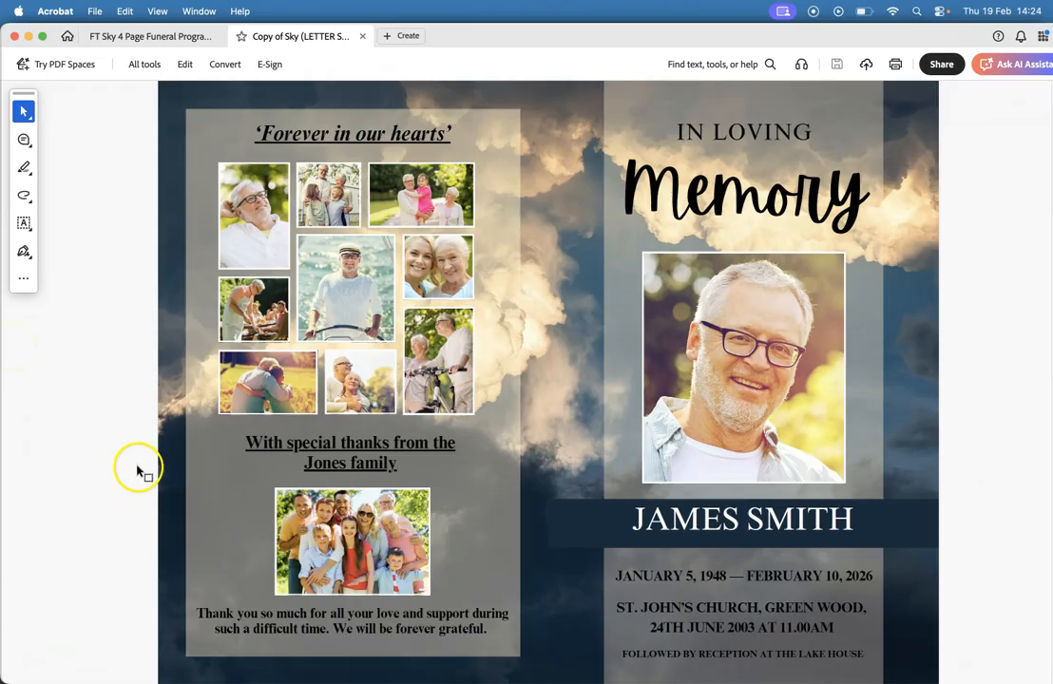
Step: Save a copy of the PDF in the FT Files folder under the suggested name
scroll(159, 506, "down", 5)
scroll(160, 506, "up", 5)
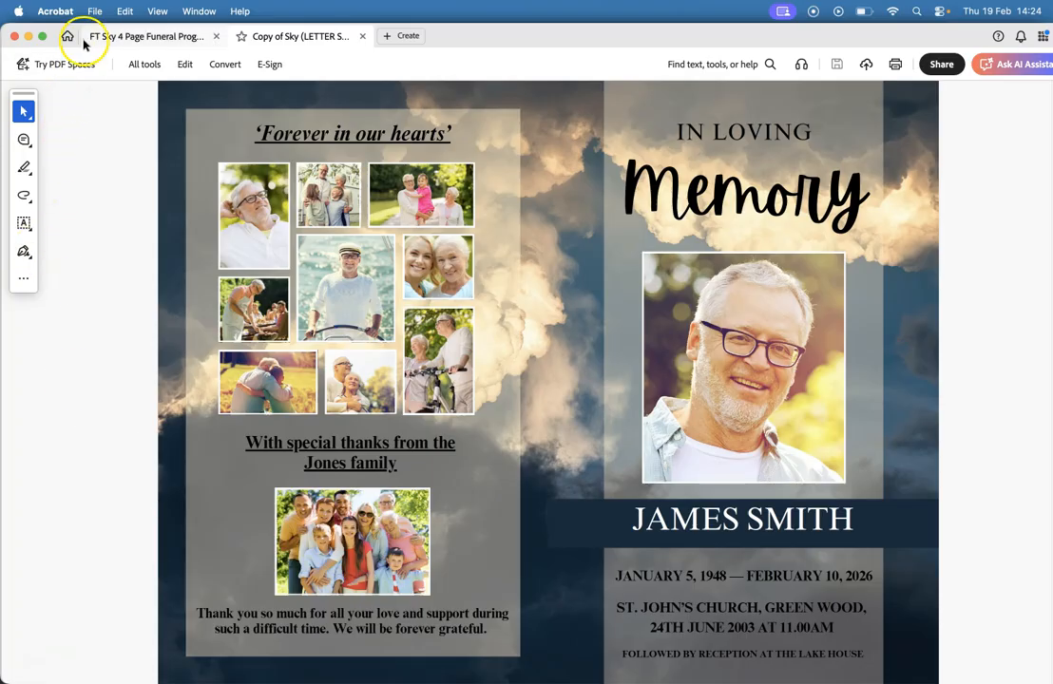
left_click(94, 11)
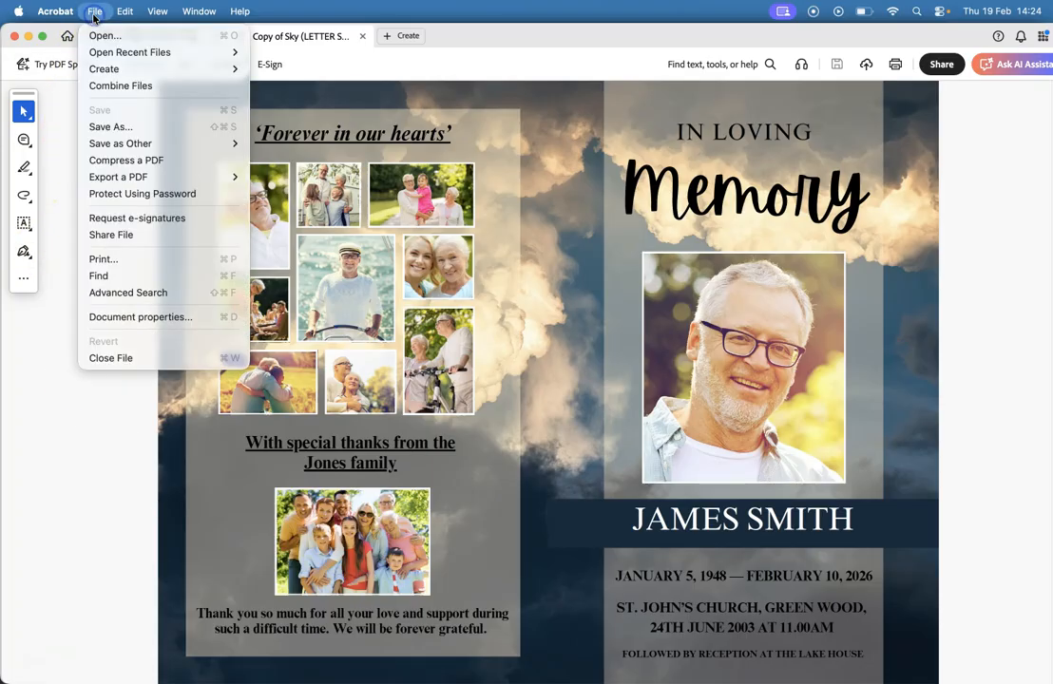
left_click(113, 126)
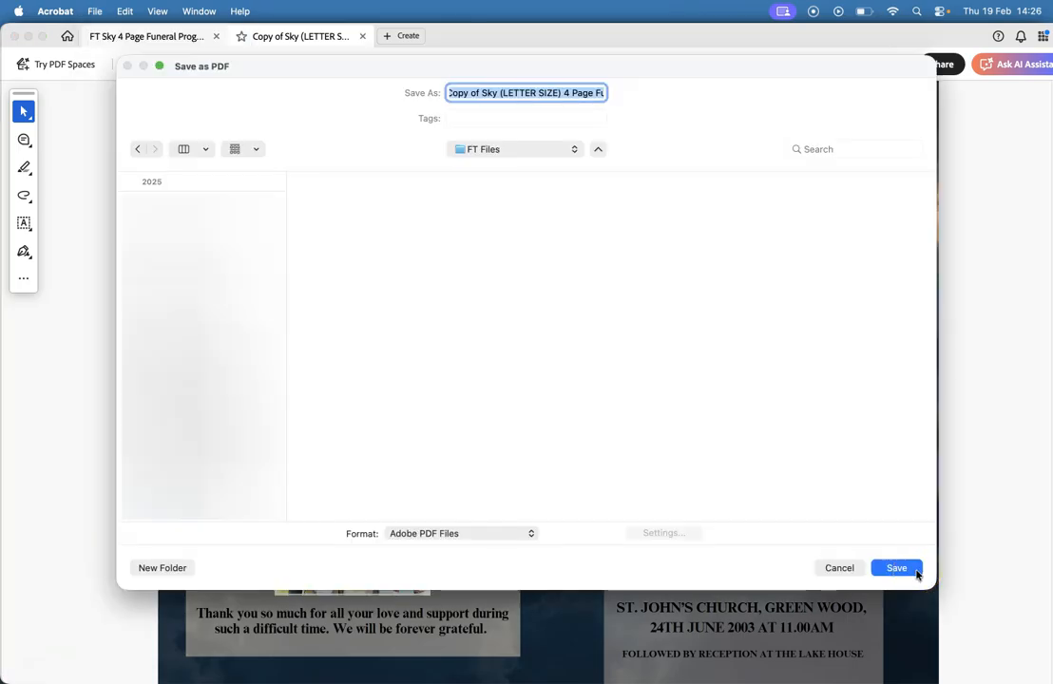
left_click(905, 568)
left_click(908, 562)
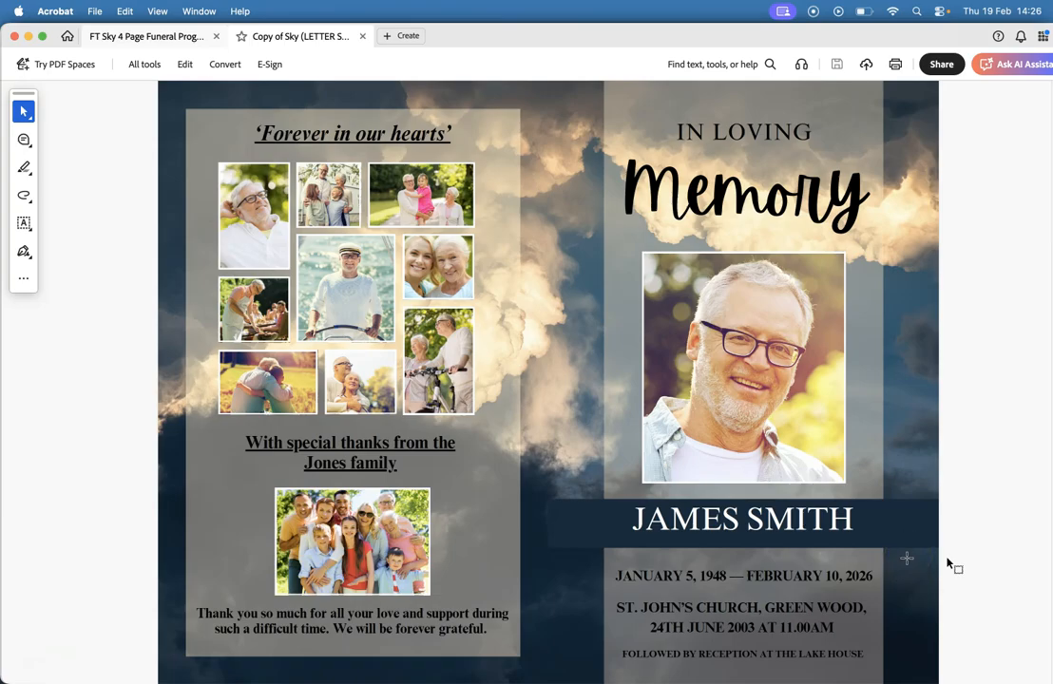
Step: In Acrobat's print dialog, enable double-sided printing flipped on the short edge
left_click(93, 10)
left_click(133, 260)
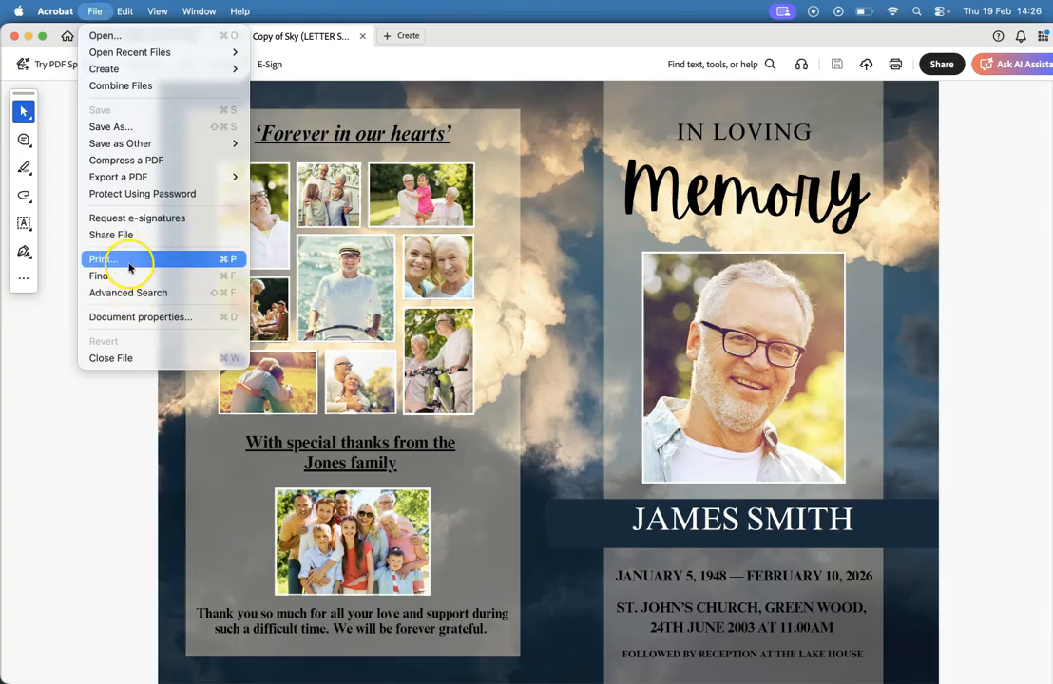
left_click(296, 411)
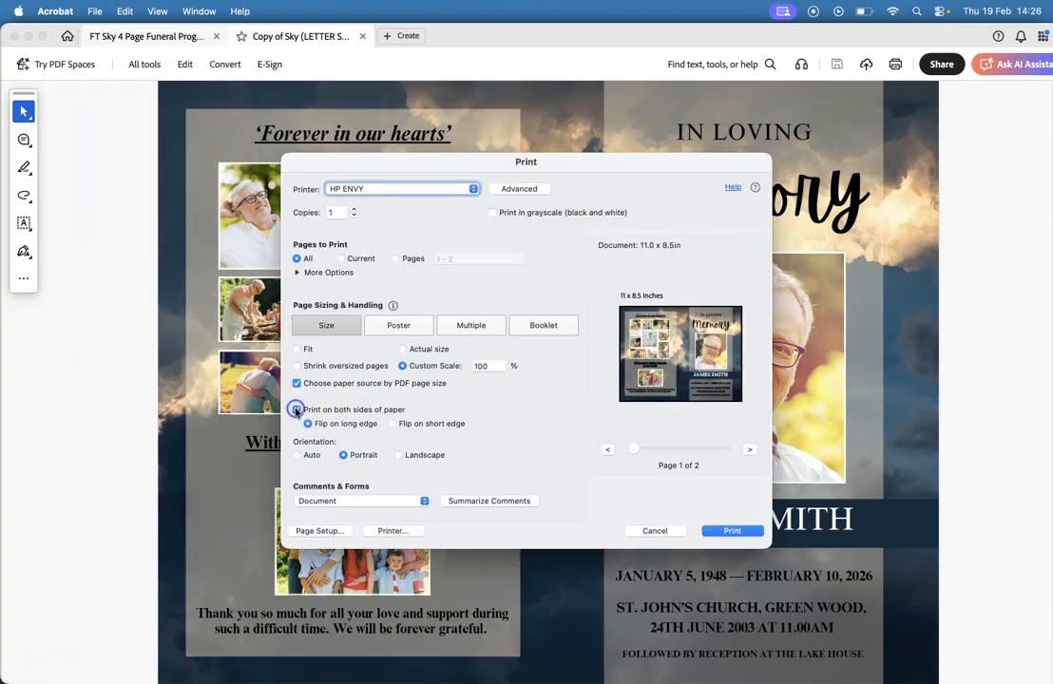
left_click(392, 424)
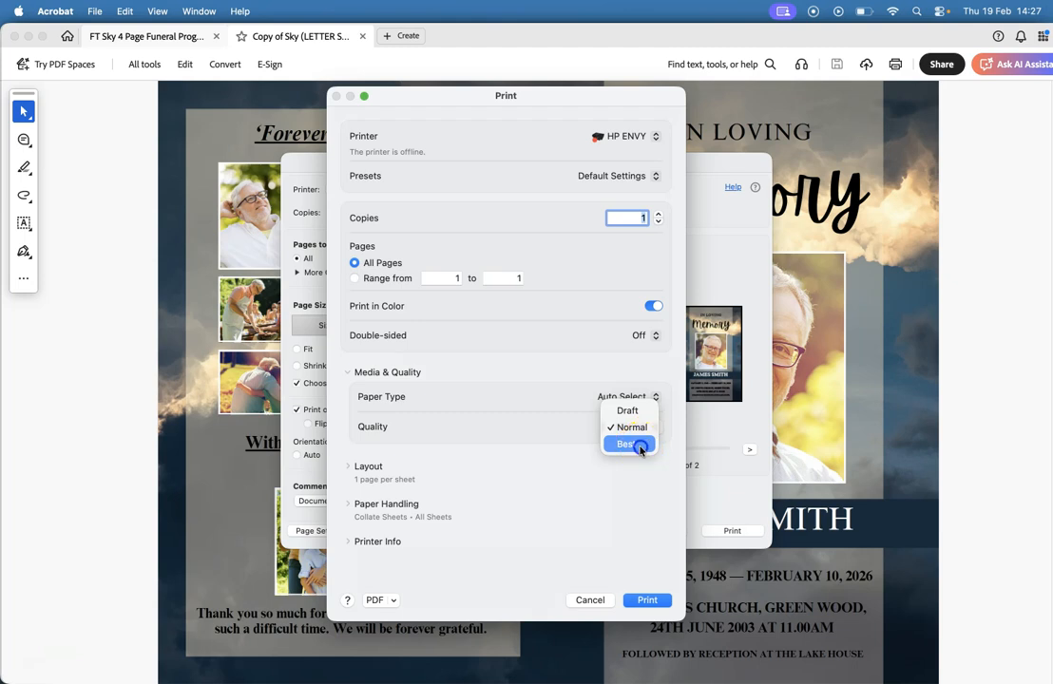
Step: Set print quality to Best and destination paper to US Letter, then print
left_click(636, 443)
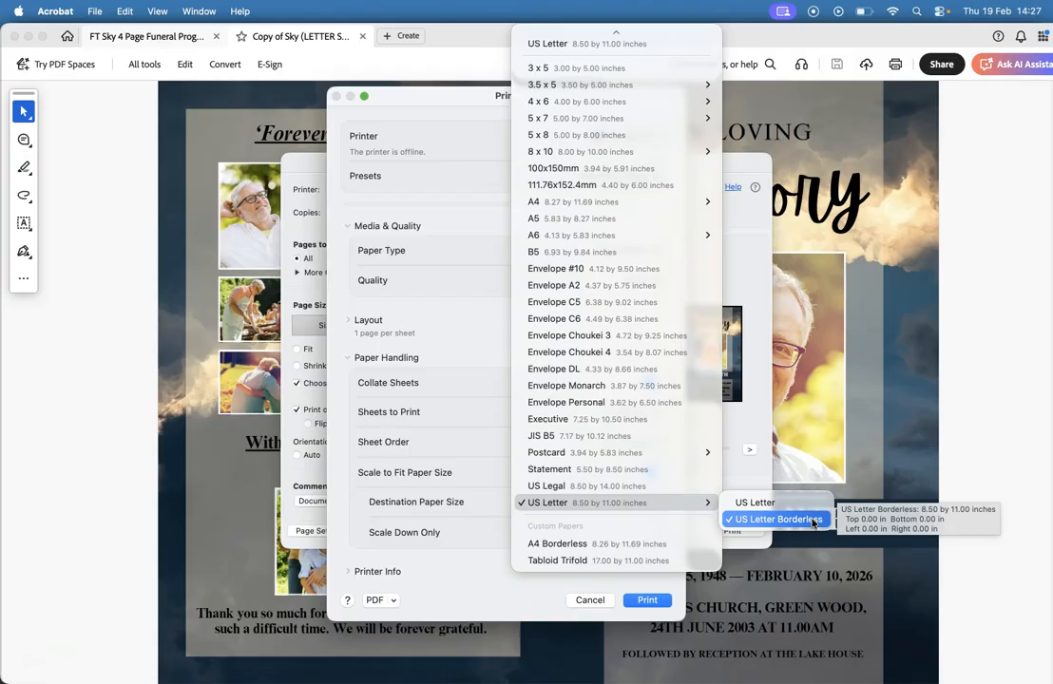
left_click(812, 520)
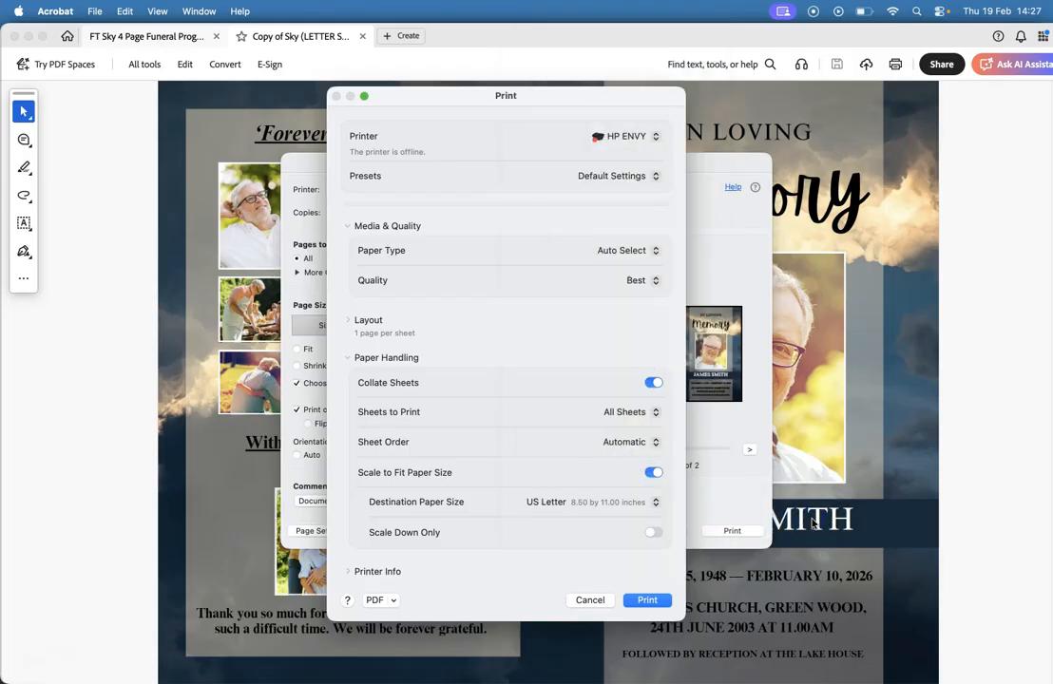
left_click(653, 598)
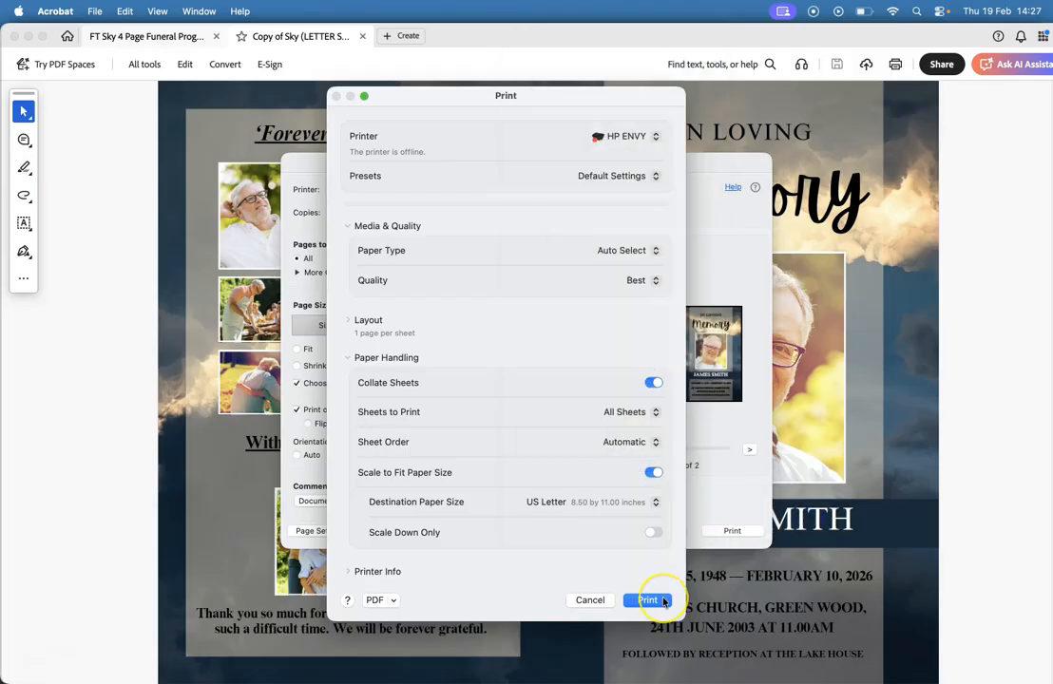